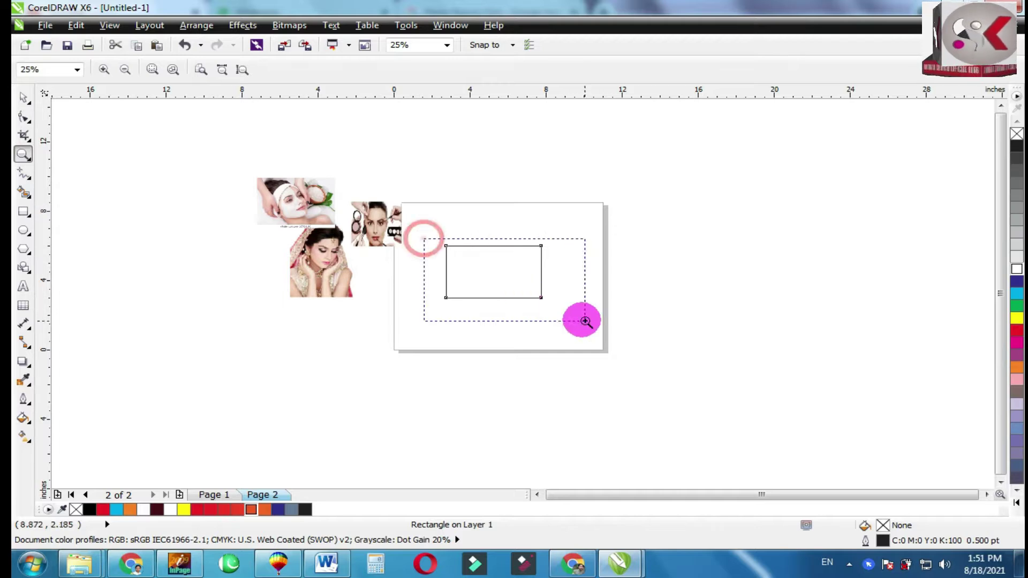
# Make a narrower duplicate of the rectangle, about 2 inches wide, sharing the original's left edge.
pyautogui.click(23, 98)
pyautogui.click(240, 164)
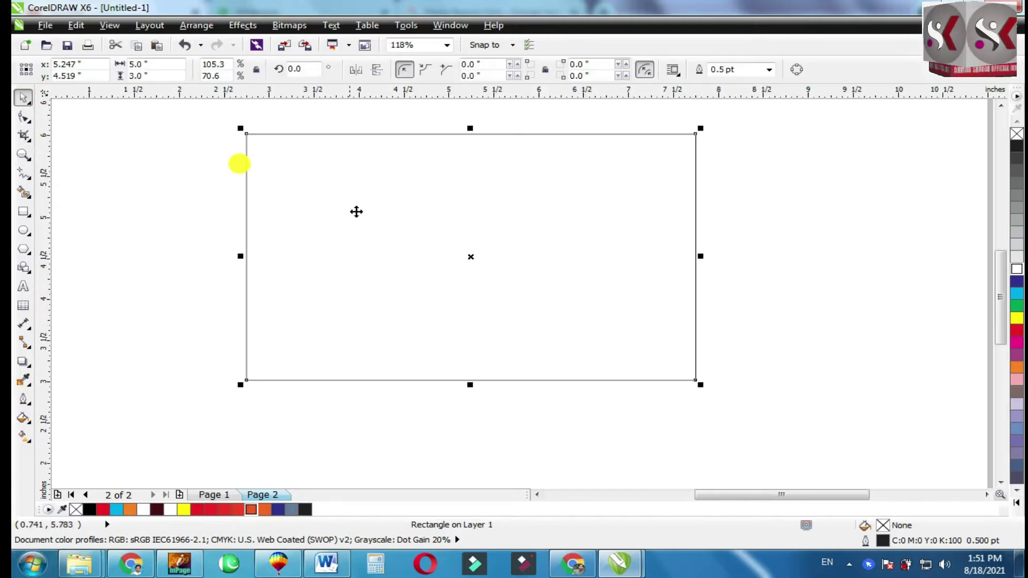
pyautogui.moveTo(633, 260); pyautogui.dragTo(432, 254)
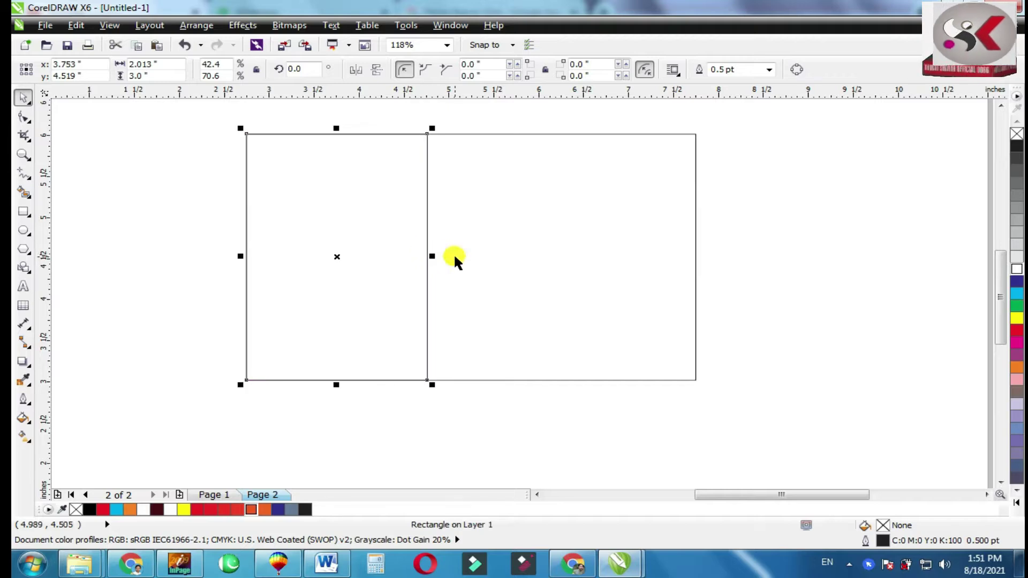
# Convert the narrow rectangle to curves and bend its right edge into a smooth S-shape.
pyautogui.rightClick(373, 212)
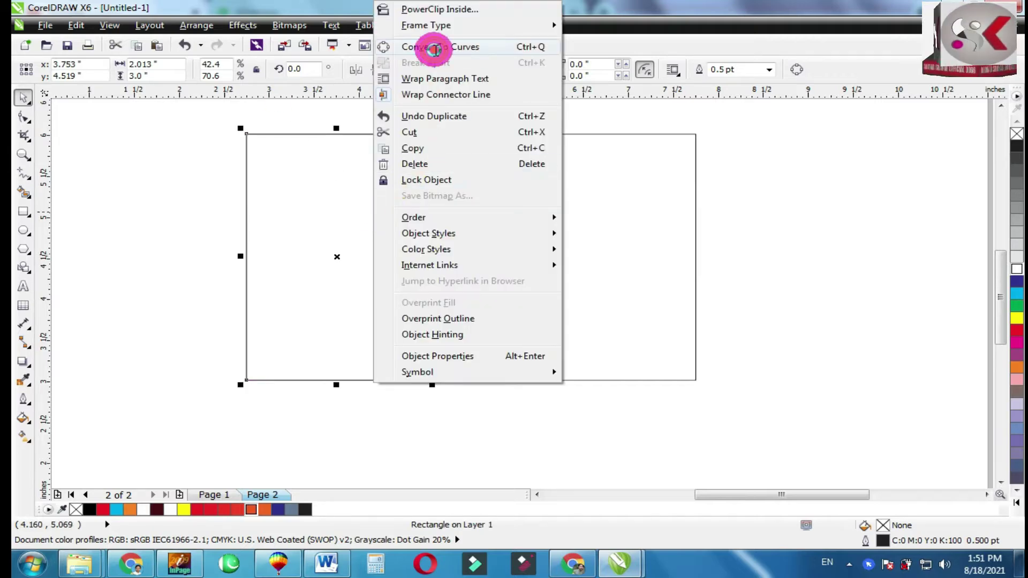
pyautogui.click(426, 46)
pyautogui.doubleClick(427, 239)
pyautogui.click(427, 239)
pyautogui.click(231, 70)
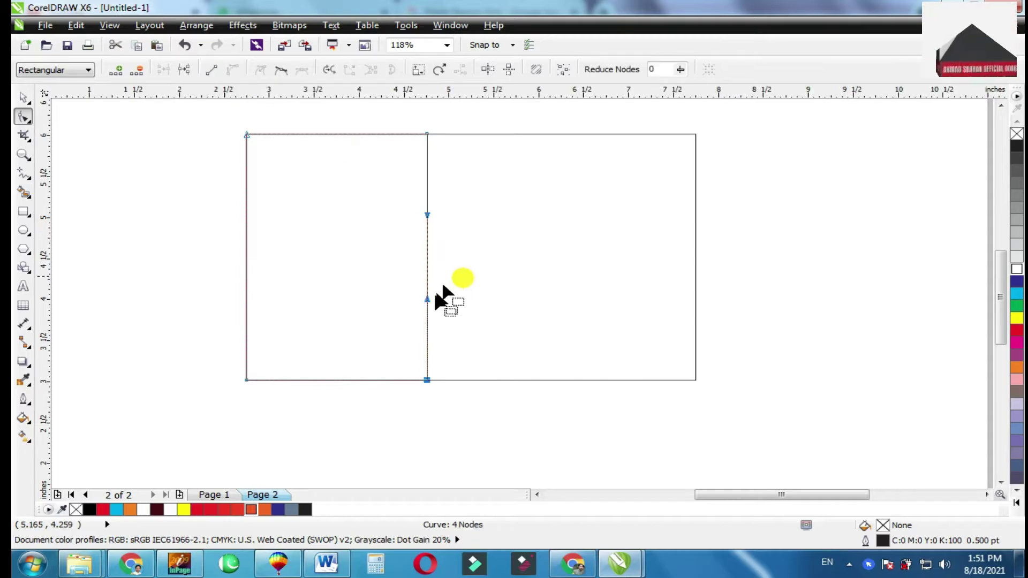
pyautogui.moveTo(425, 298); pyautogui.dragTo(339, 319)
pyautogui.moveTo(427, 215); pyautogui.dragTo(497, 214)
pyautogui.moveTo(330, 322); pyautogui.dragTo(313, 325)
# Create three progressively narrower copies of the S-edged shape, the narrowest about 1.85 inches wide.
pyautogui.click(23, 97)
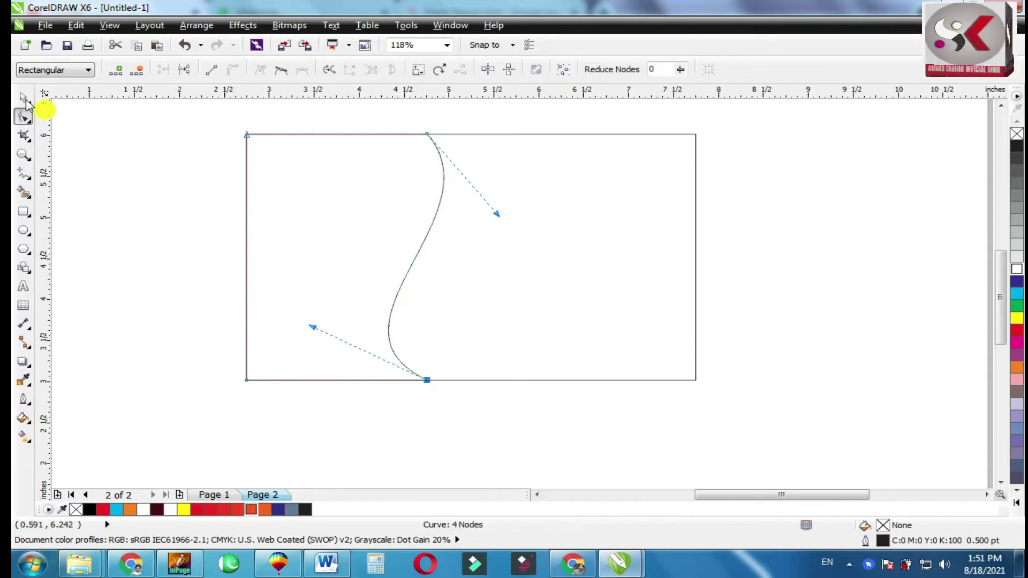
pyautogui.click(421, 250)
pyautogui.moveTo(449, 257); pyautogui.dragTo(416, 262)
pyautogui.rightClick(435, 260)
pyautogui.rightClick(416, 261)
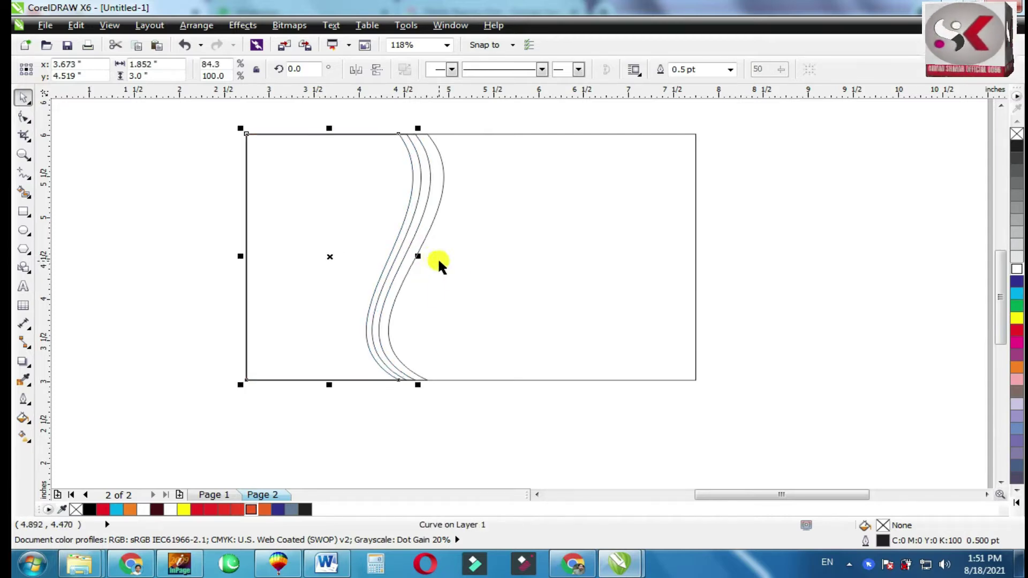
# Fill the four stacked S-edged shapes black, cyan, black and red from the narrowest to the widest.
pyautogui.click(106, 509)
pyautogui.press('z')
pyautogui.moveTo(371, 122); pyautogui.dragTo(459, 170)
pyautogui.click(463, 240)
pyautogui.click(116, 509)
pyautogui.click(541, 282)
pyautogui.click(89, 509)
pyautogui.click(634, 307)
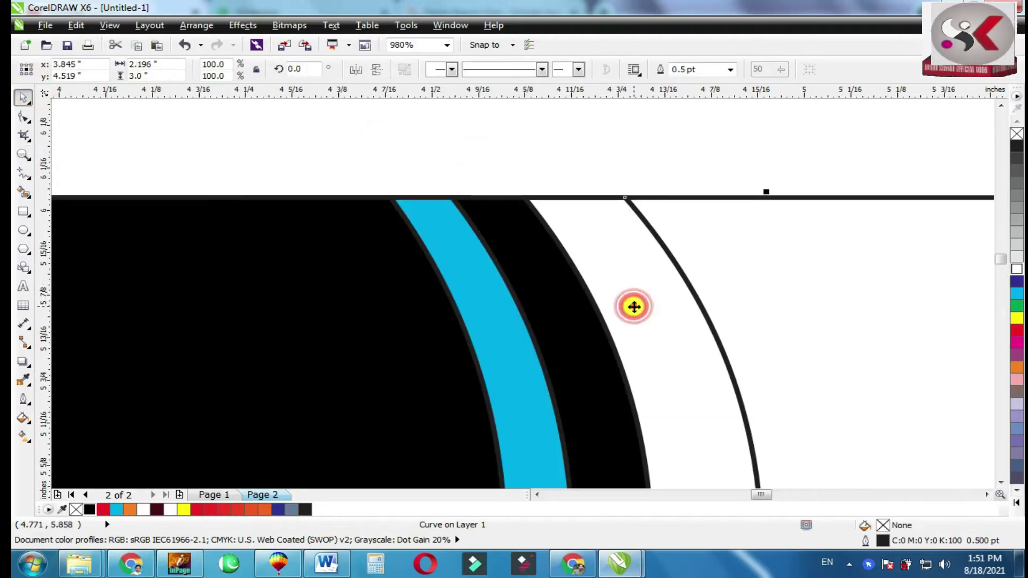
pyautogui.click(198, 510)
pyautogui.scroll(-5, 738, 275)
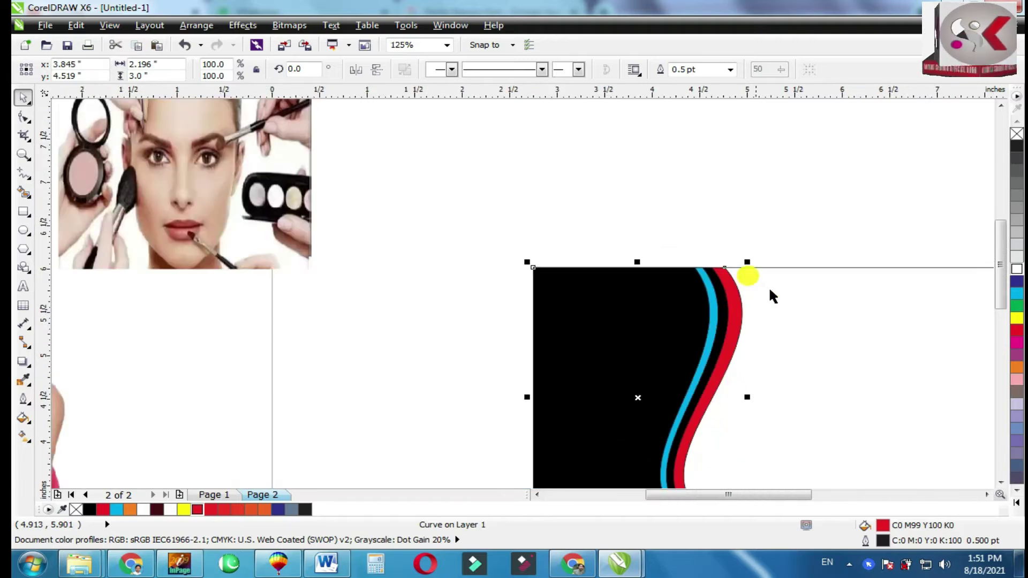
pyautogui.moveTo(504, 304); pyautogui.dragTo(276, 192)
pyautogui.click(886, 288)
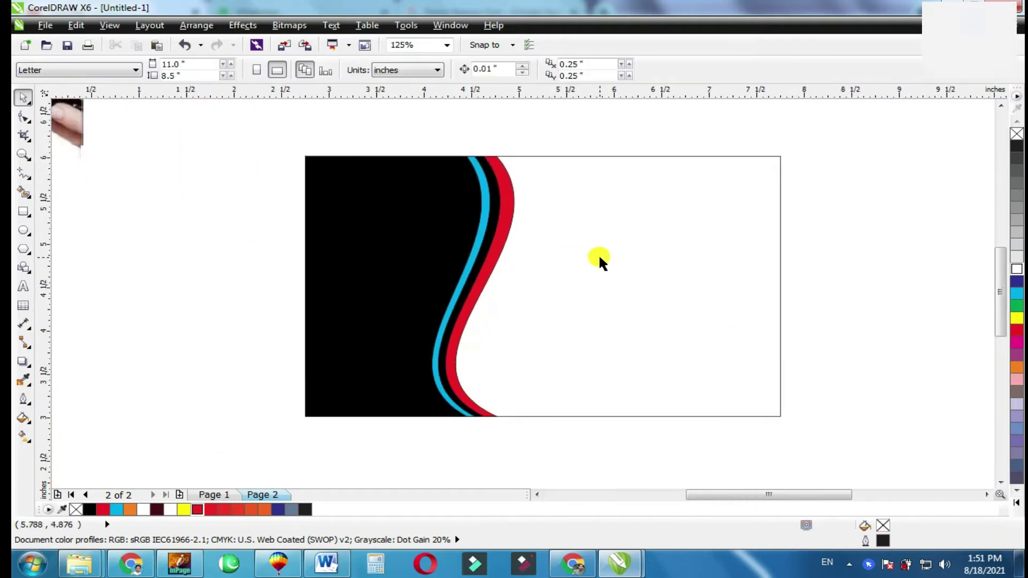
# Try a dark maroon fill with a gradient on the large background rectangle.
pyautogui.click(731, 303)
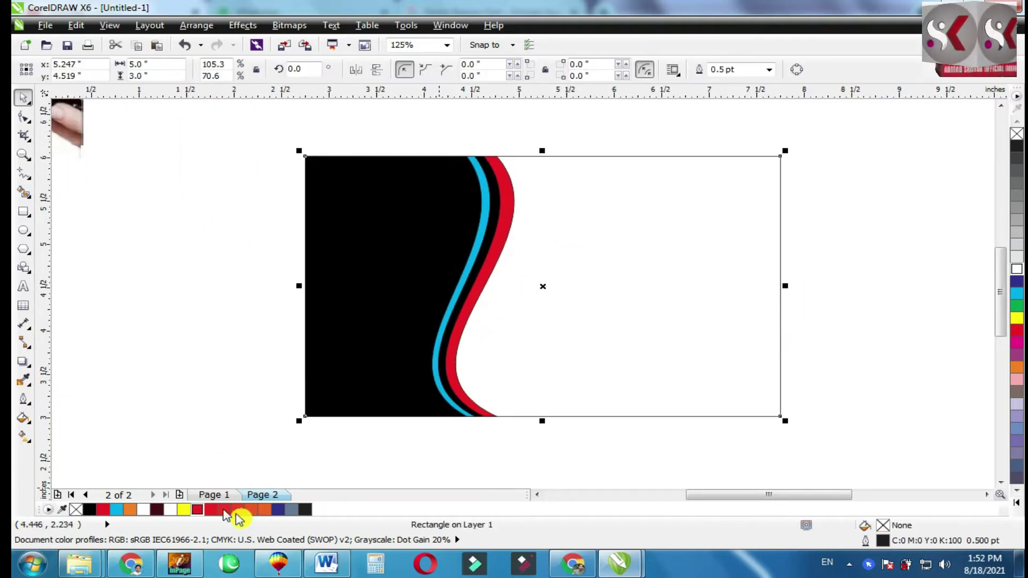
pyautogui.click(158, 509)
pyautogui.click(676, 301)
pyautogui.click(24, 437)
pyautogui.moveTo(621, 262); pyautogui.dragTo(671, 316)
pyautogui.press('space')
# Give the background rectangle a radial fountain fill from black at the edges to dark maroon at its center.
pyautogui.click(90, 510)
pyautogui.click(24, 437)
pyautogui.click(64, 70)
pyautogui.click(85, 112)
pyautogui.moveTo(717, 355); pyautogui.dragTo(694, 338)
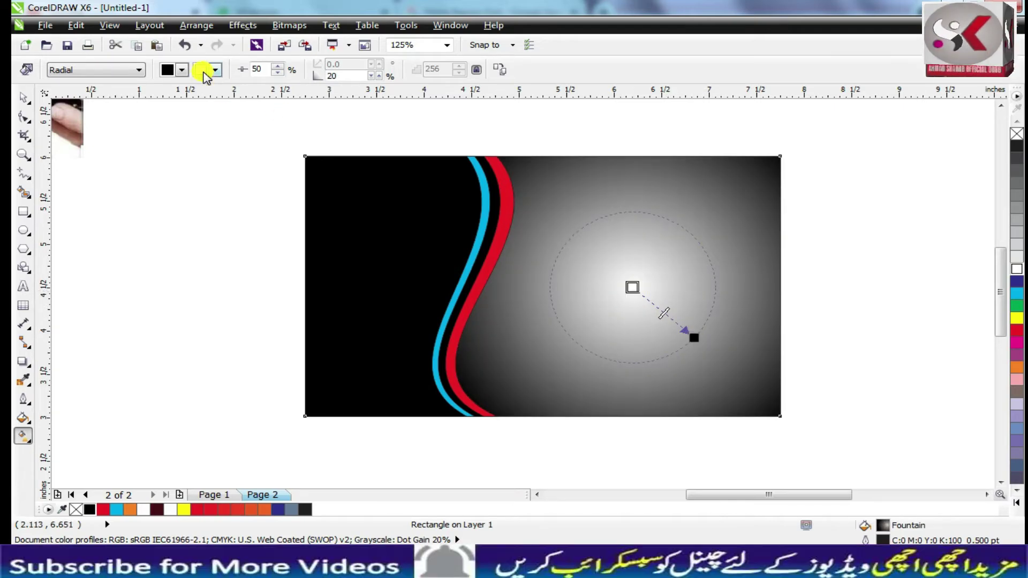
pyautogui.click(156, 509)
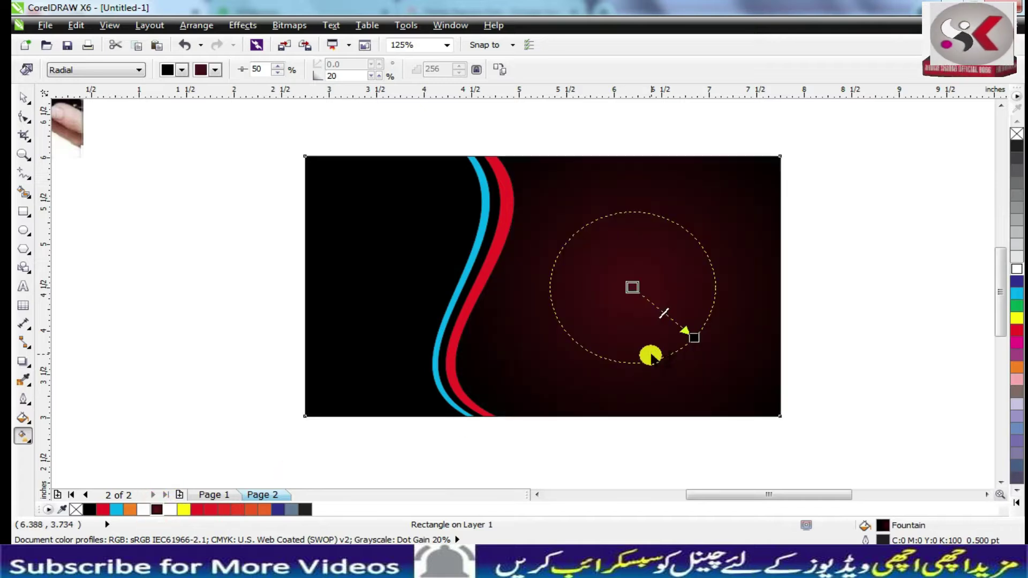
pyautogui.moveTo(696, 337); pyautogui.dragTo(691, 337)
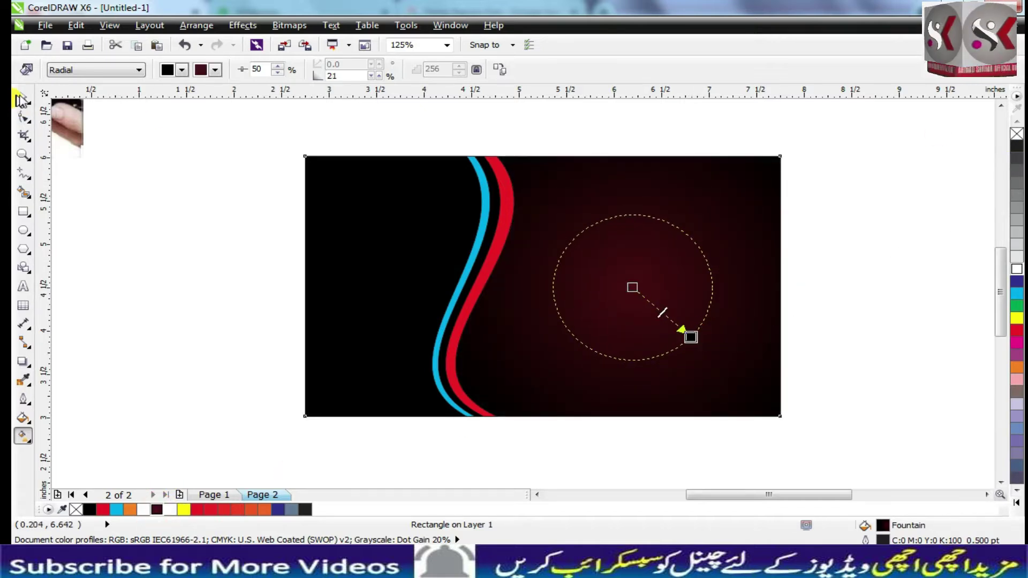
pyautogui.click(22, 98)
pyautogui.click(848, 270)
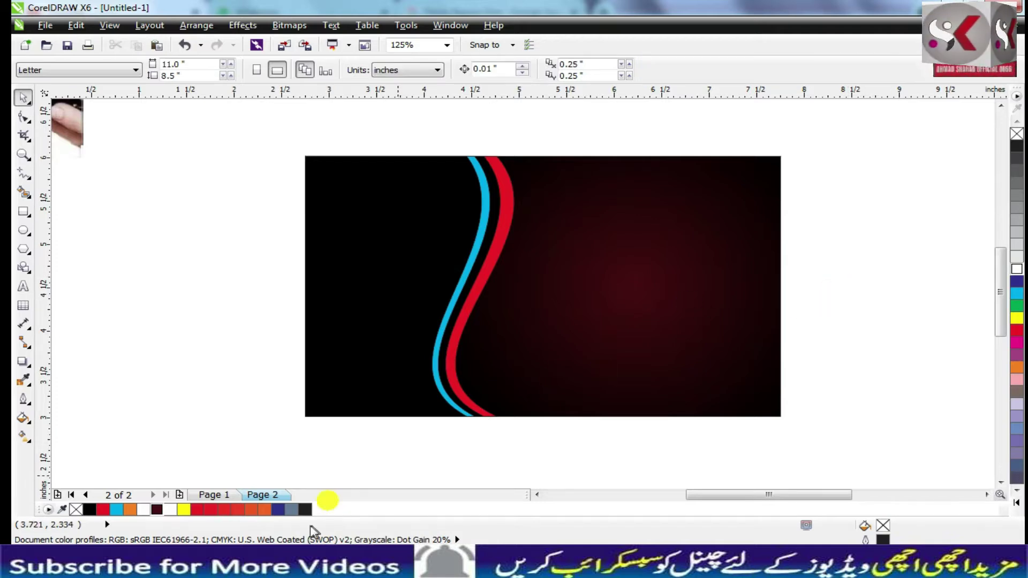
# Switch to InPage and copy the two-line Urdu beauty parlour heading.
pyautogui.moveTo(179, 561)
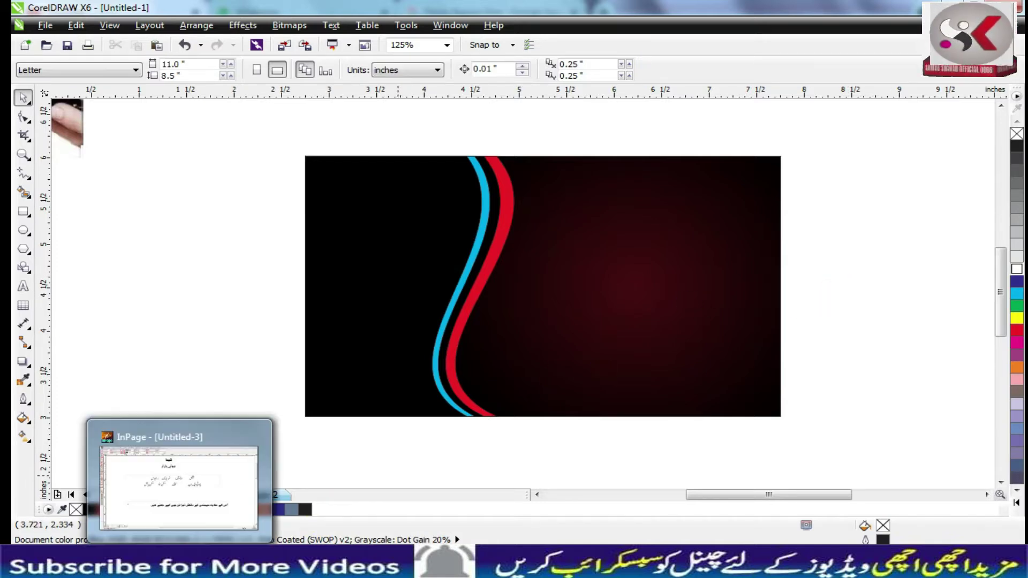
pyautogui.click(200, 496)
pyautogui.rightClick(510, 148)
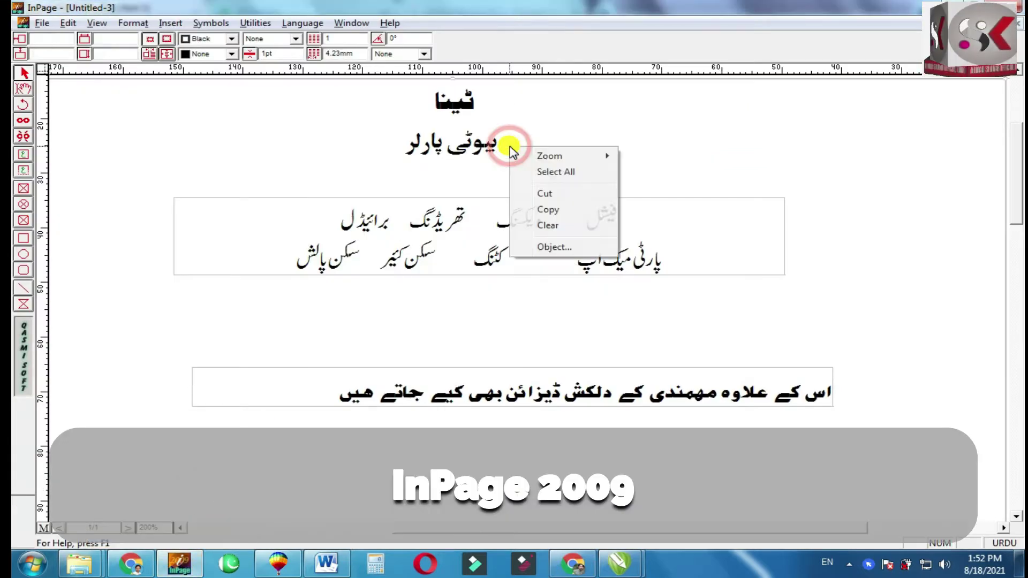
pyautogui.click(548, 211)
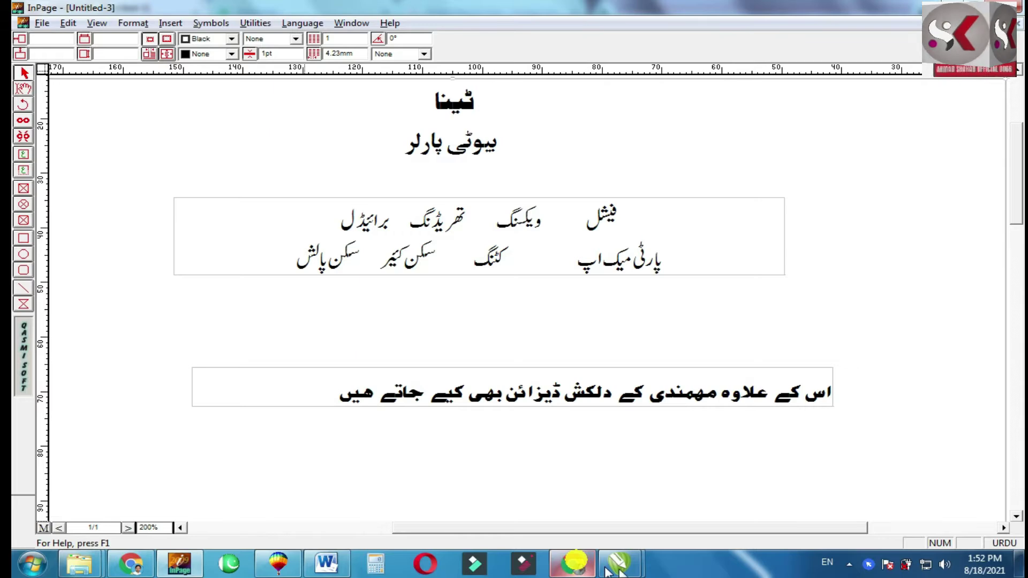
# Switch back to CorelDRAW and paste the copied Urdu heading onto the page.
pyautogui.moveTo(616, 562)
pyautogui.click(713, 487)
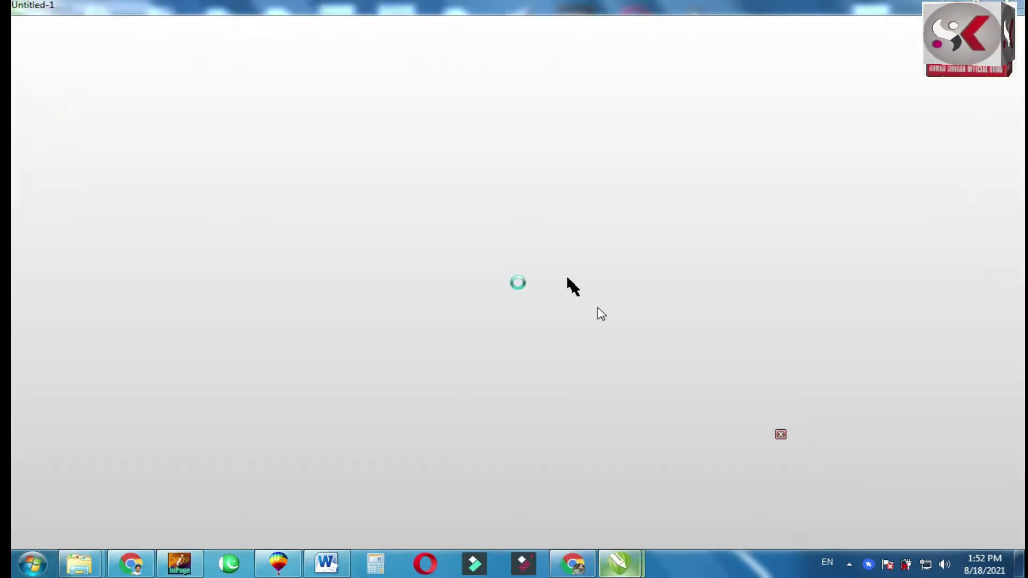
pyautogui.rightClick(158, 148)
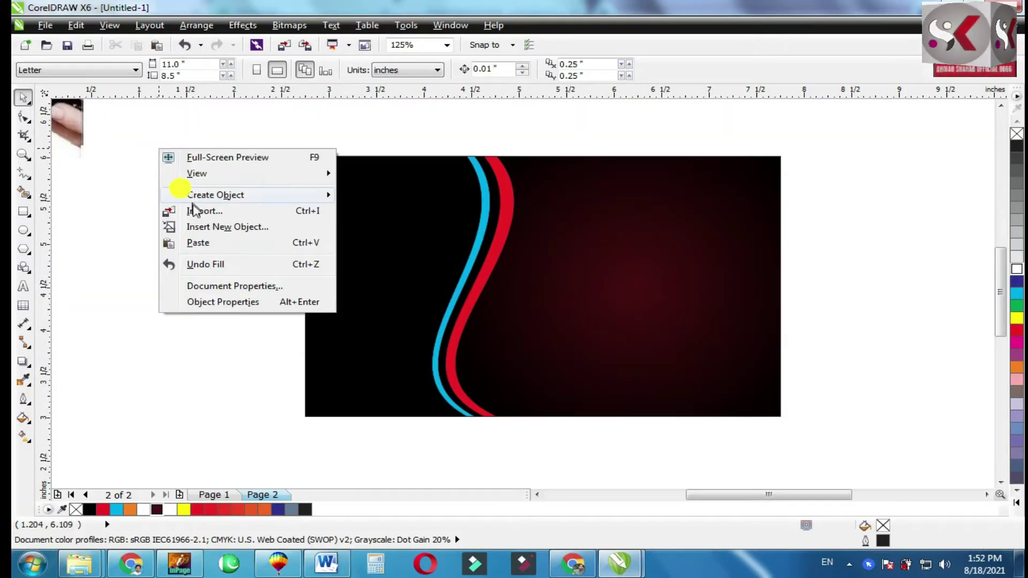
pyautogui.click(207, 245)
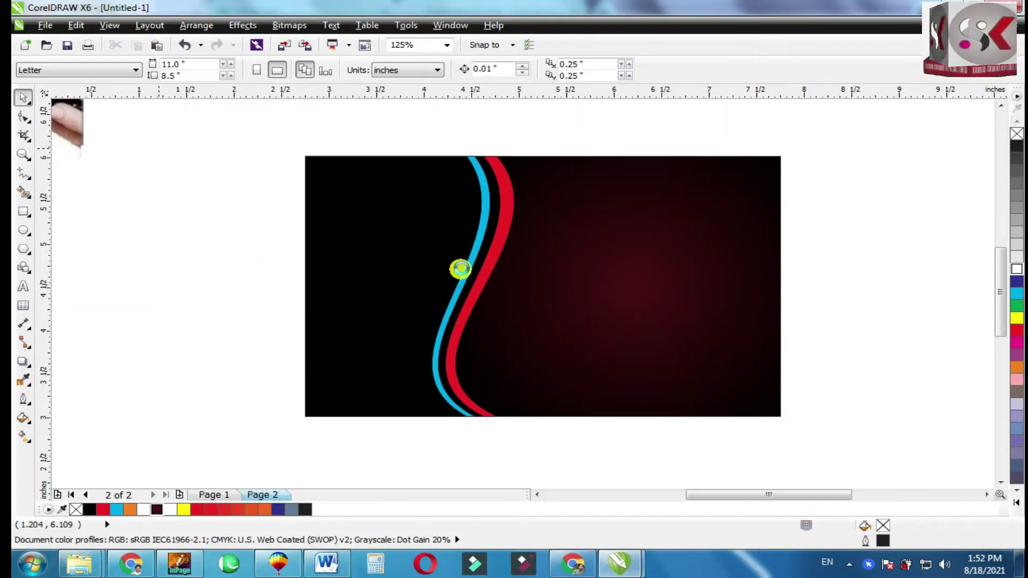
# Scale the pasted heading to 3% and place it on the card's maroon area.
pyautogui.click(210, 64)
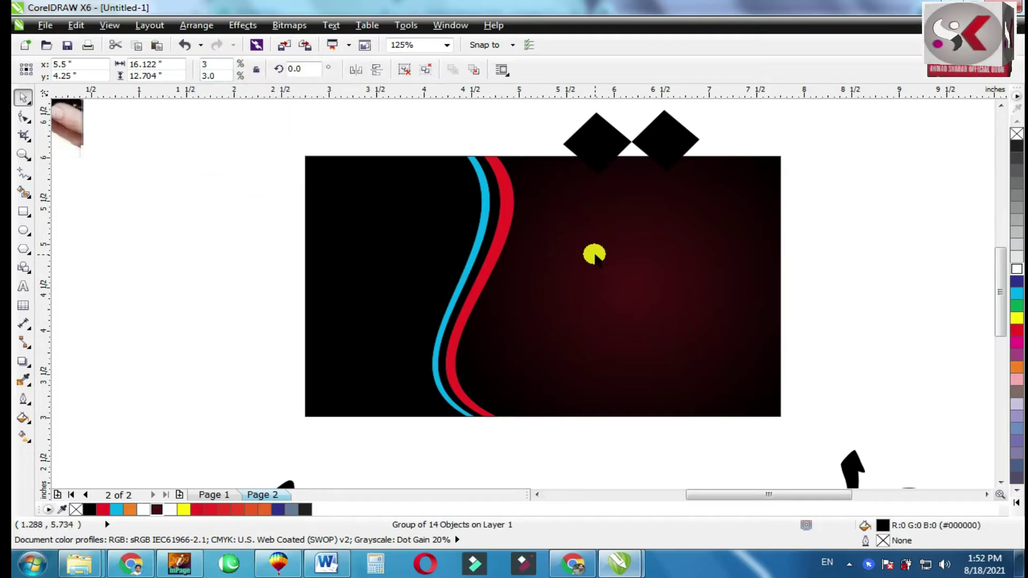
pyautogui.press('Return')
pyautogui.moveTo(567, 307); pyautogui.dragTo(634, 225)
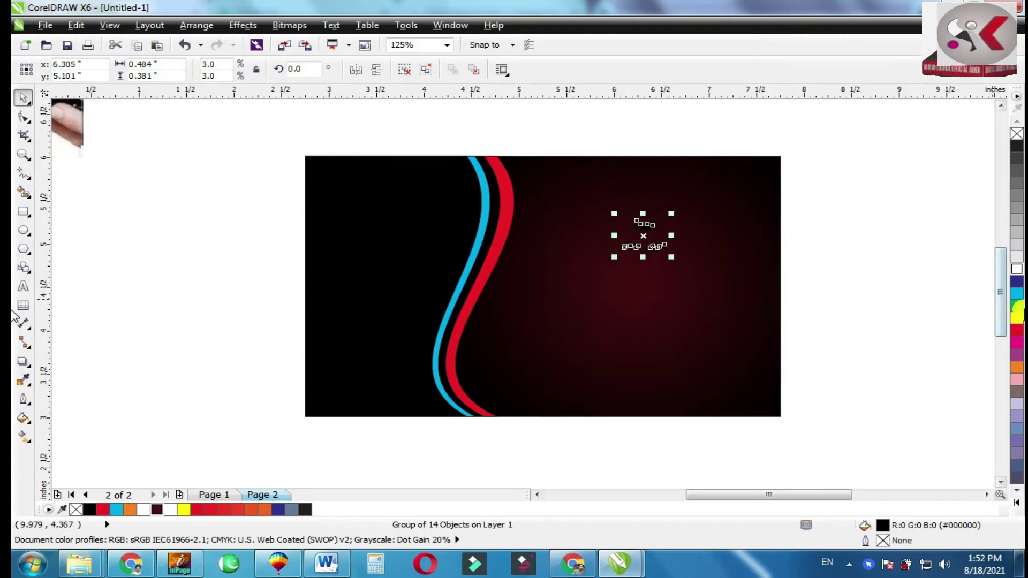
# Make the heading white and about 1.57 inches wide, and combine each of its two lines into its own curve.
pyautogui.click(1017, 269)
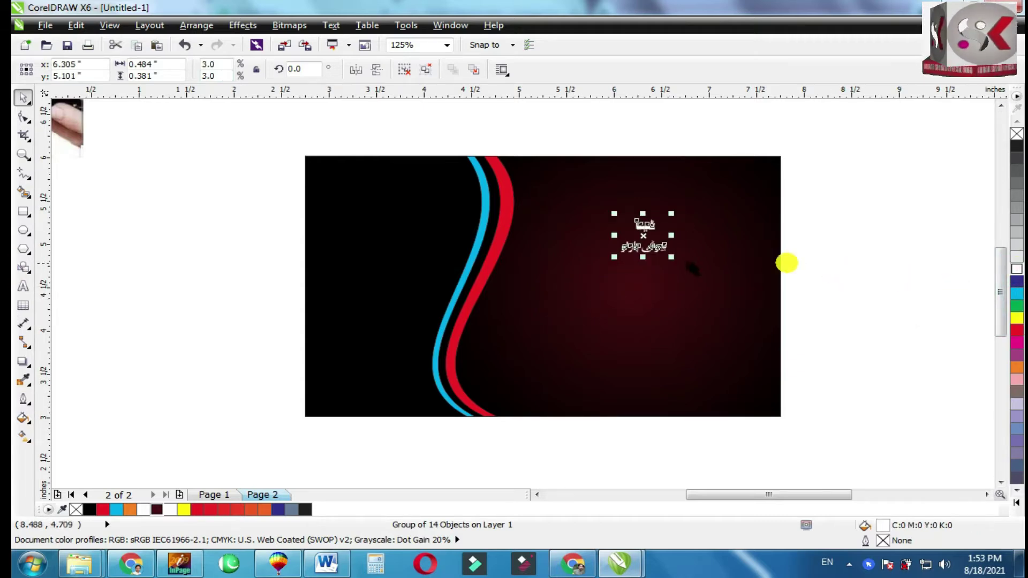
pyautogui.moveTo(672, 257); pyautogui.dragTo(727, 290)
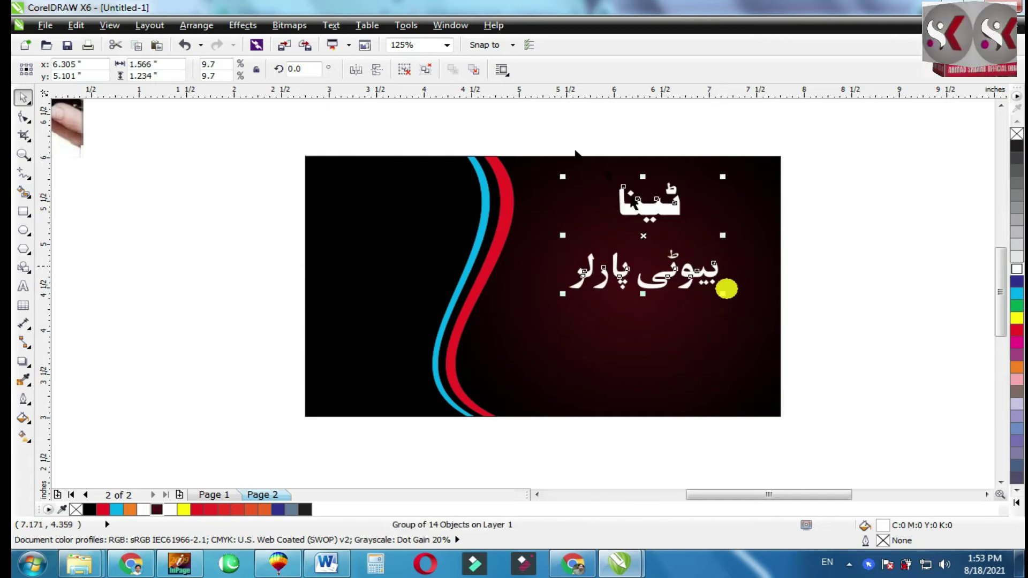
pyautogui.moveTo(585, 131); pyautogui.dragTo(723, 234)
pyautogui.moveTo(546, 230); pyautogui.dragTo(741, 319)
# Enlarge the upper heading line and center it with the second line.
pyautogui.click(666, 223)
pyautogui.click(664, 210)
pyautogui.moveTo(686, 228); pyautogui.dragTo(698, 285)
pyautogui.keyDown('shift'); pyautogui.click(700, 271); pyautogui.keyUp('shift')
pyautogui.click(861, 261)
# Widen the upper heading line to about 1.74 inches and fill it yellow.
pyautogui.click(699, 230)
pyautogui.moveTo(710, 214); pyautogui.dragTo(732, 213)
pyautogui.click(1017, 318)
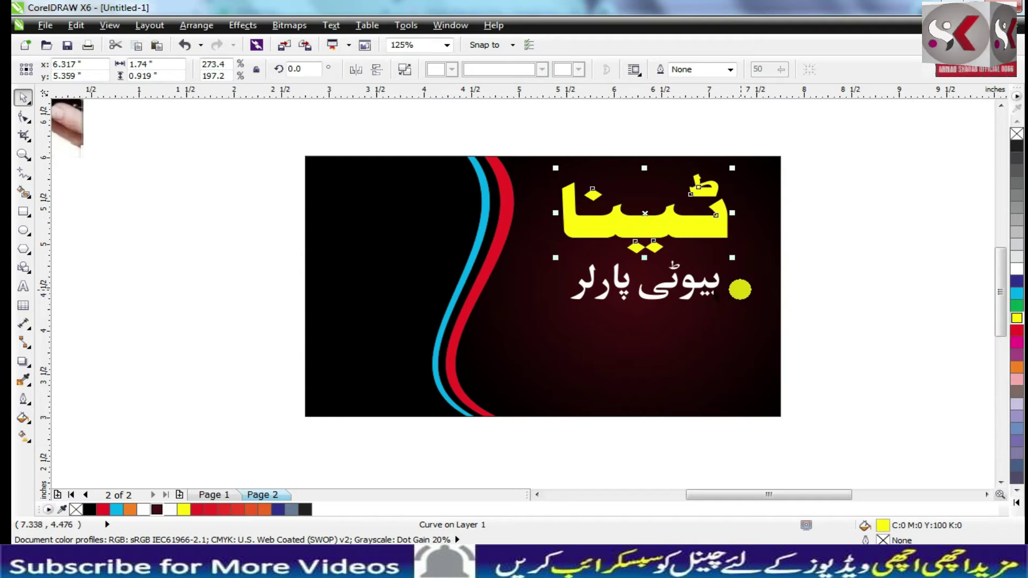
pyautogui.click(701, 287)
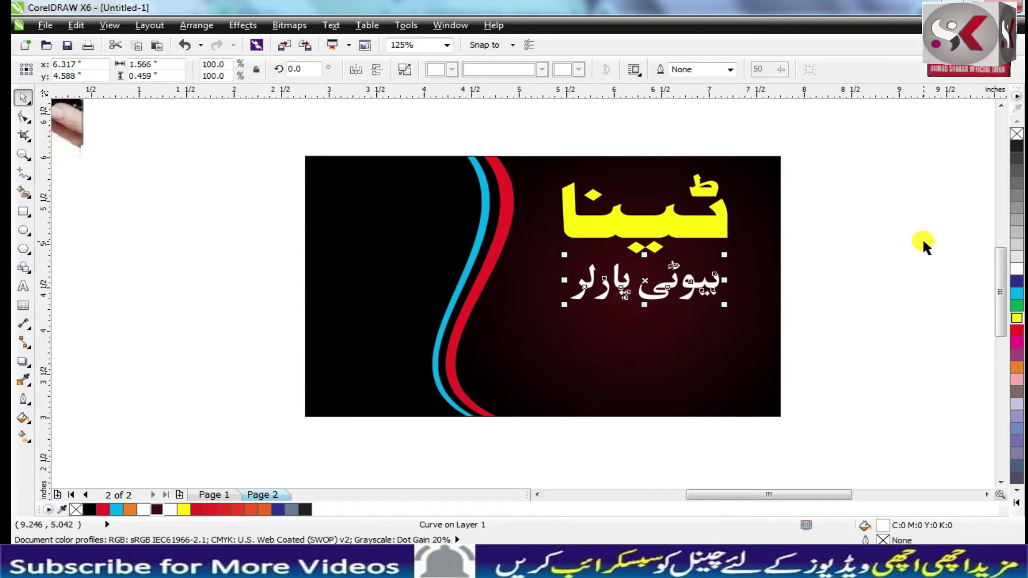
pyautogui.click(924, 246)
# Apply a soft edge bevel with a 0.1-inch distance to the yellow heading line.
pyautogui.click(654, 209)
pyautogui.click(243, 25)
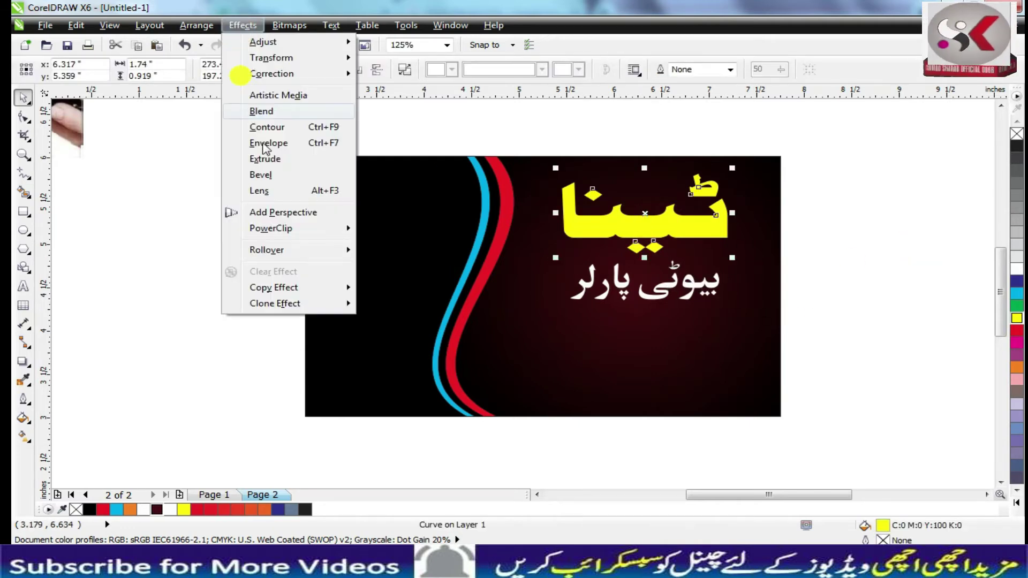
pyautogui.click(262, 174)
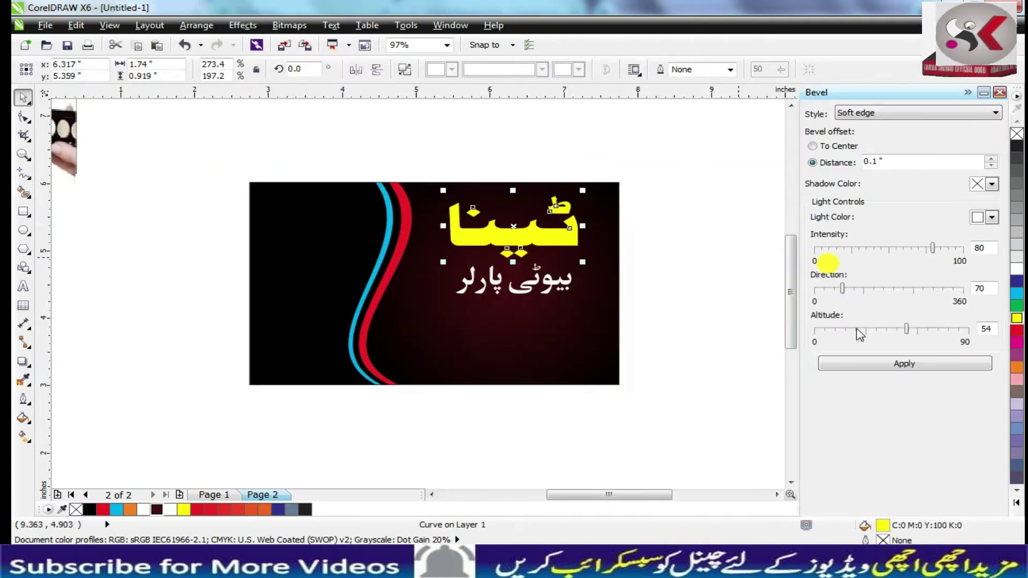
pyautogui.click(859, 365)
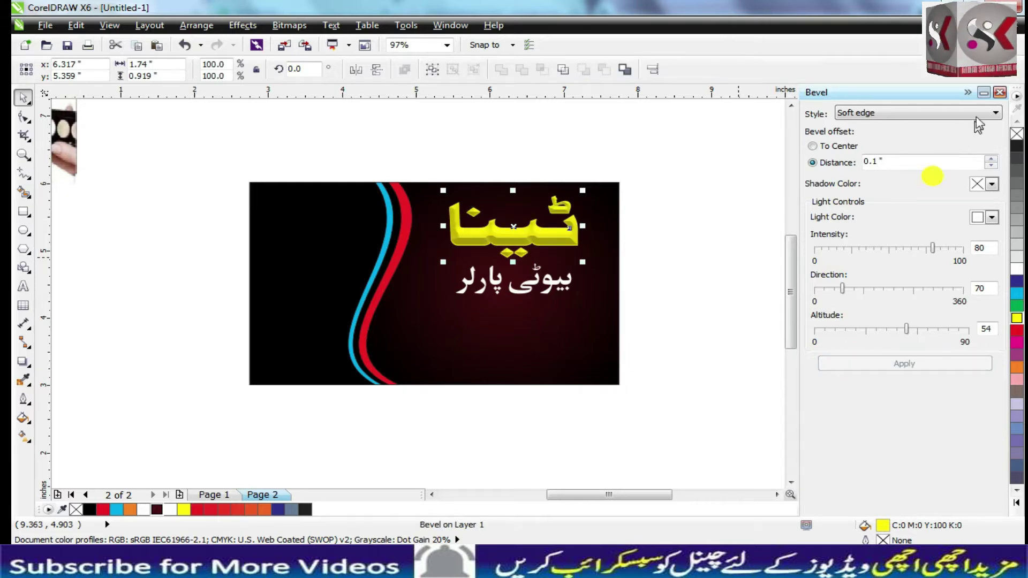
pyautogui.click(999, 92)
pyautogui.click(765, 287)
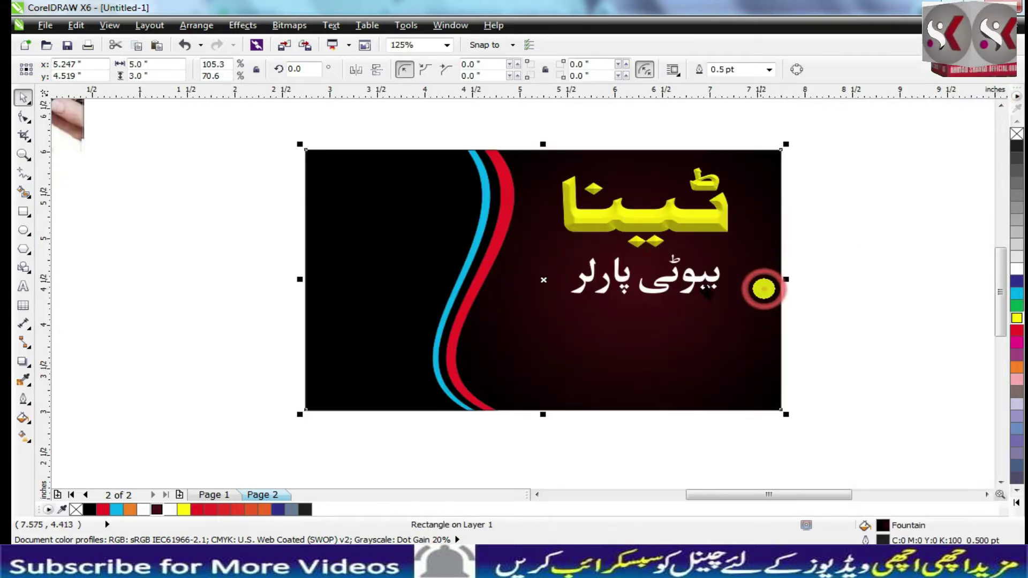
# Give the white second heading line a red outline 2.0 pt wide.
pyautogui.click(696, 277)
pyautogui.rightClick(1017, 330)
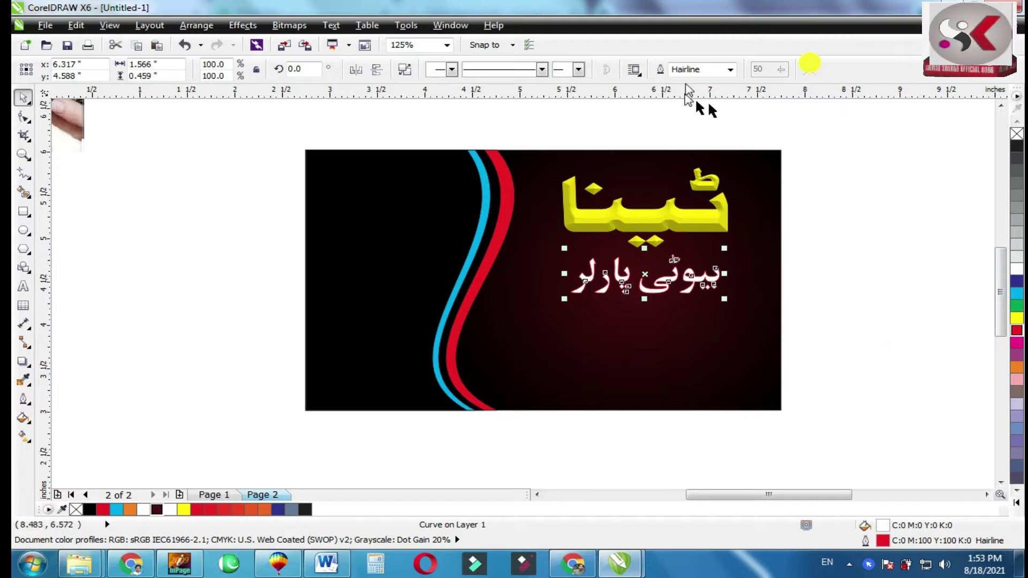
pyautogui.click(730, 69)
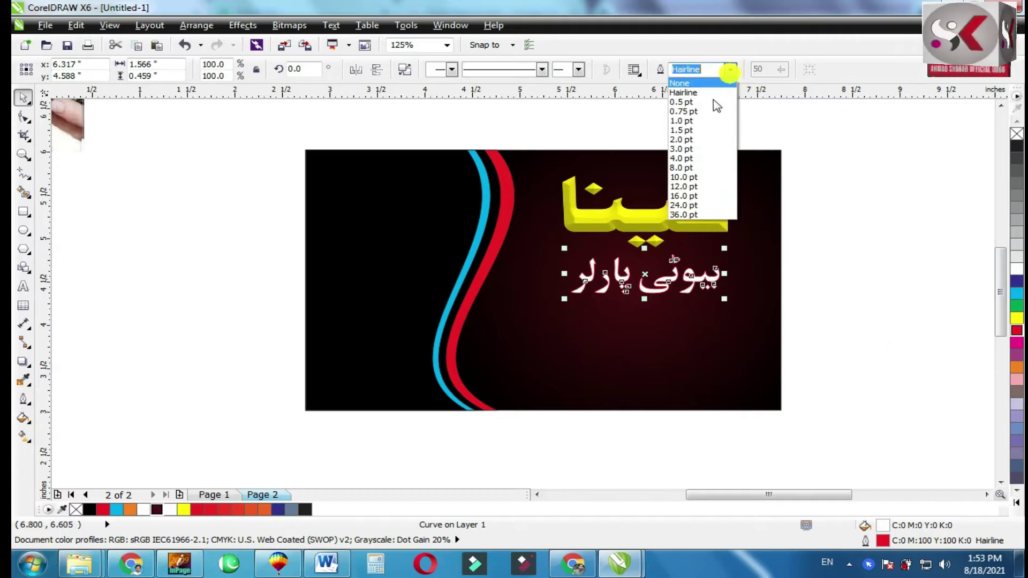
pyautogui.click(687, 140)
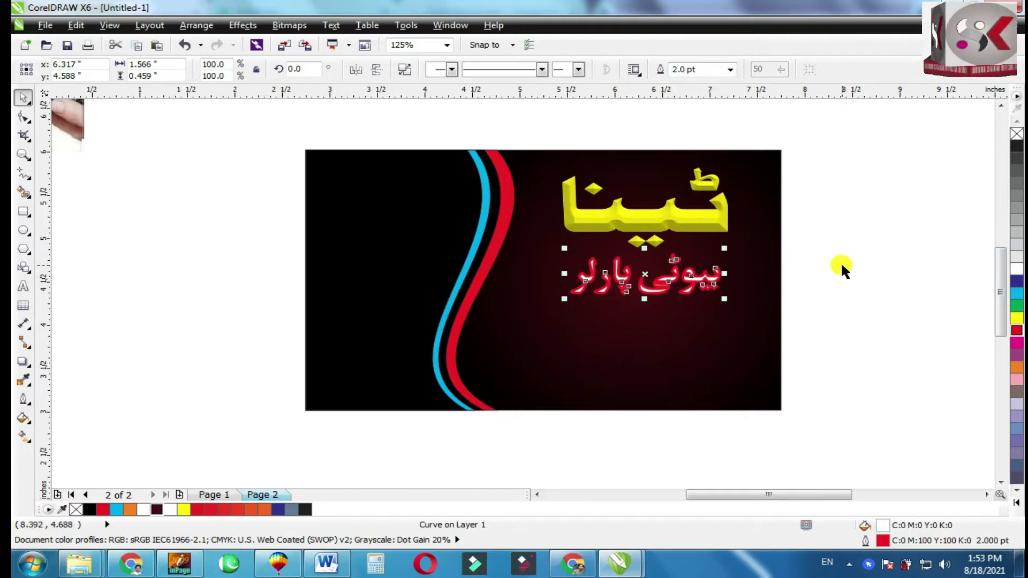
# Set the second line's outline to rounded corners and rounded line caps, placed behind the fill and scaling with the image.
pyautogui.hotkey('ctrl', 'F12')
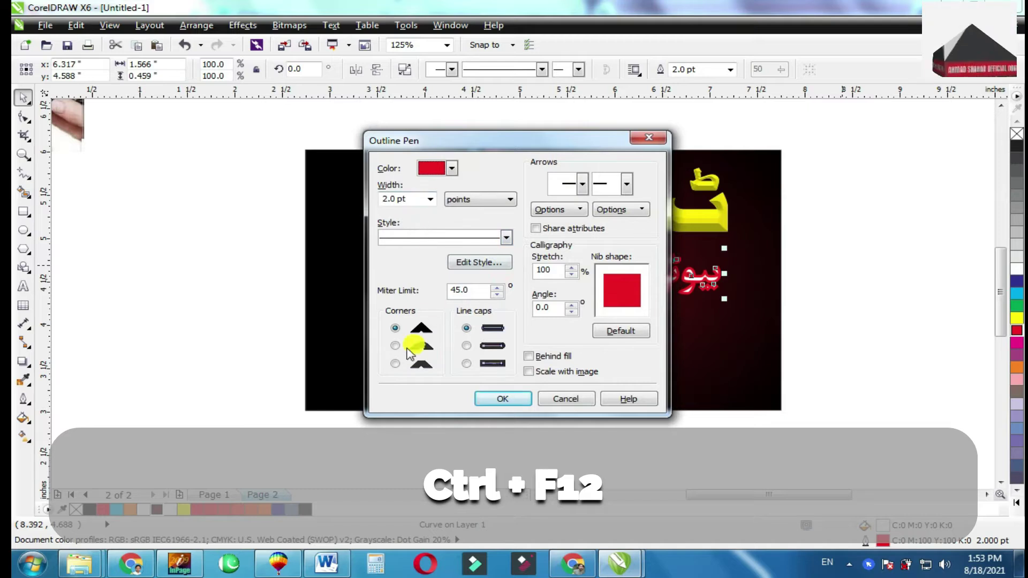
pyautogui.click(395, 346)
pyautogui.click(466, 346)
pyautogui.click(542, 356)
pyautogui.click(544, 371)
pyautogui.click(503, 399)
pyautogui.click(859, 277)
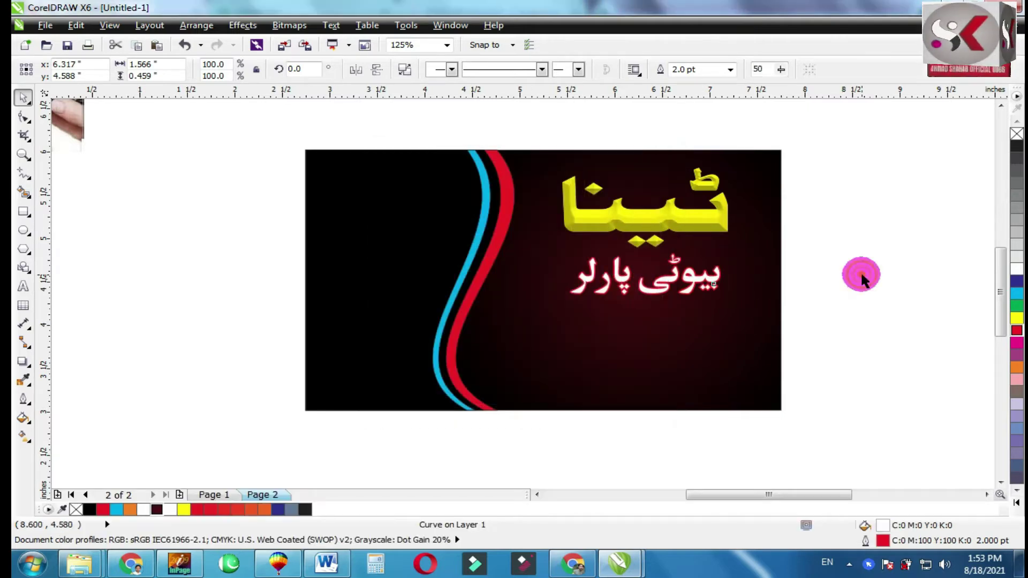
# Stretch the yellow heading line slightly downward, towards the white second heading line.
pyautogui.click(661, 231)
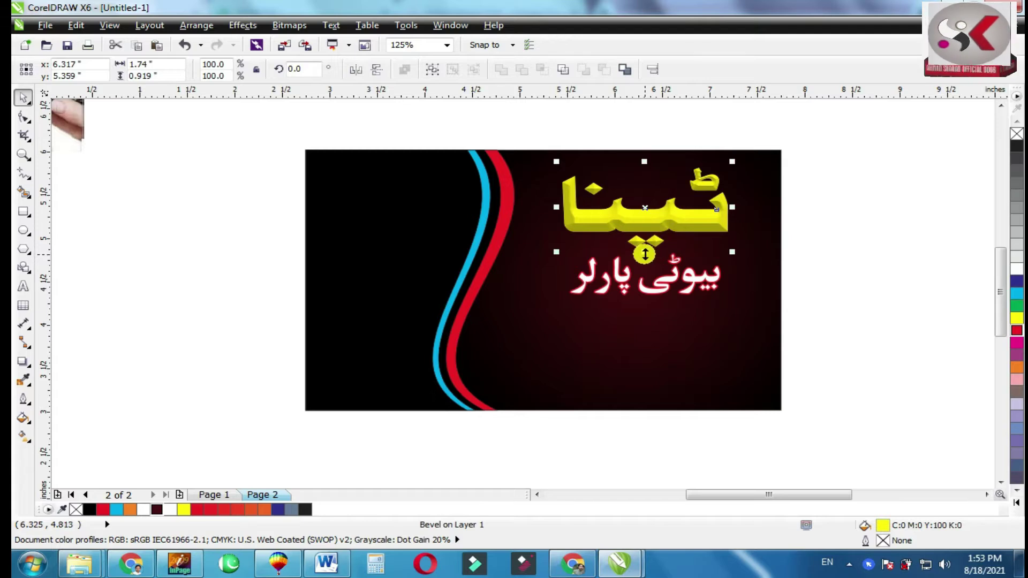
pyautogui.moveTo(645, 254); pyautogui.dragTo(646, 264)
pyautogui.click(911, 277)
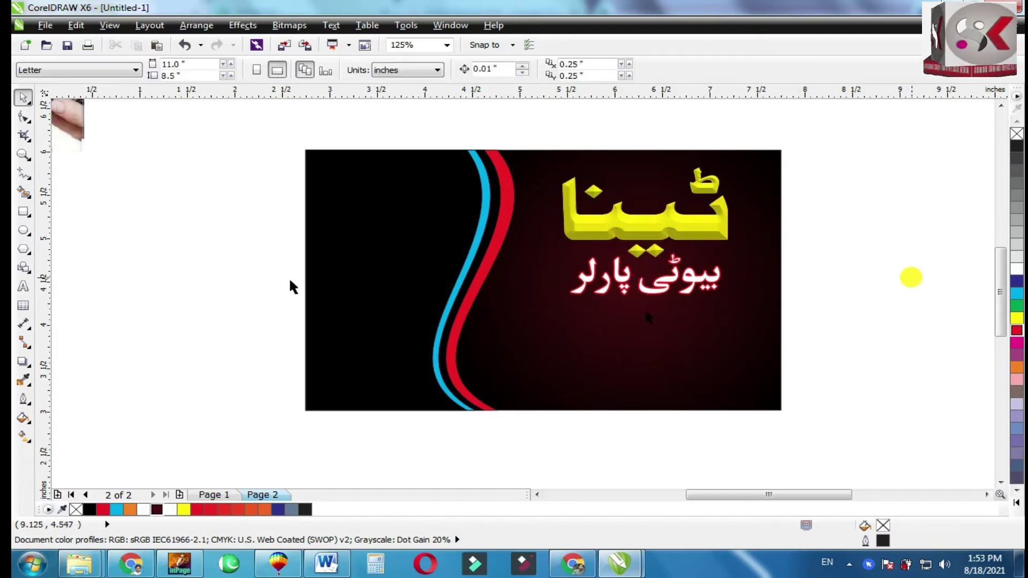
# Draw a rectangle about 0.7 by 0.475 inches beside the card and round its top-left and bottom-right corners to 0.4 inches.
pyautogui.click(24, 211)
pyautogui.moveTo(157, 237); pyautogui.dragTo(223, 276)
pyautogui.press('space')
pyautogui.click(477, 64)
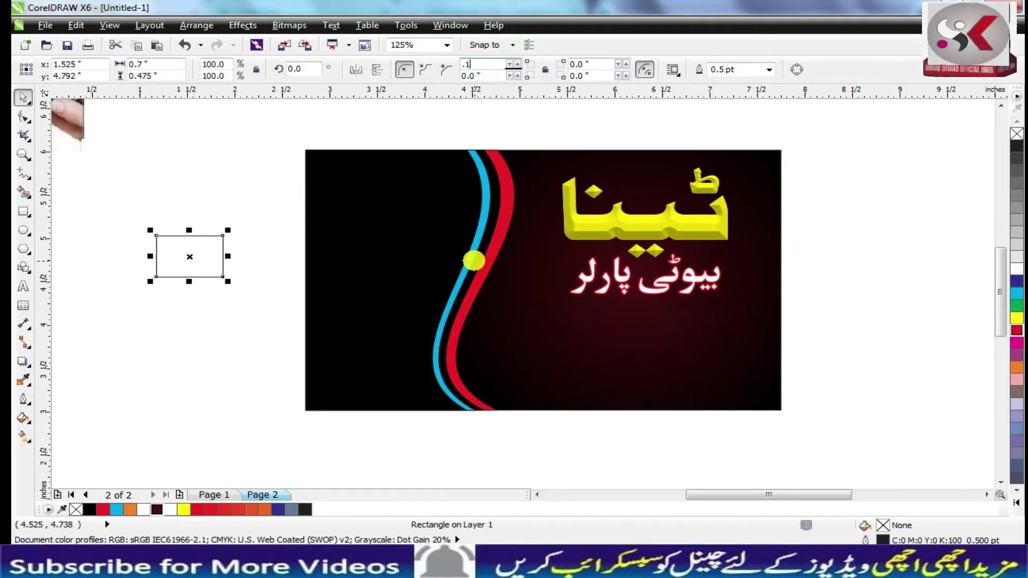
pyautogui.click(582, 75)
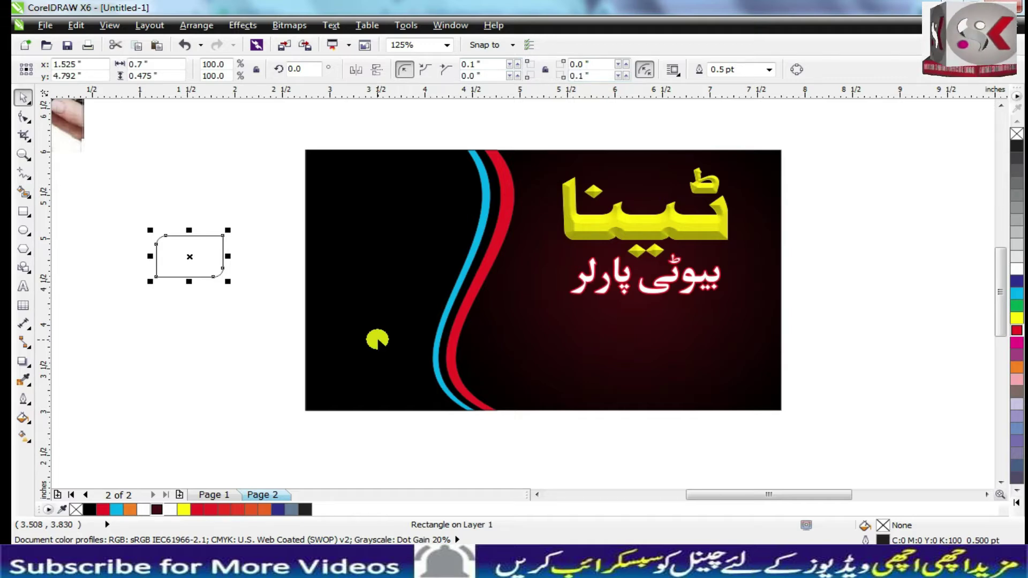
pyautogui.click(463, 64)
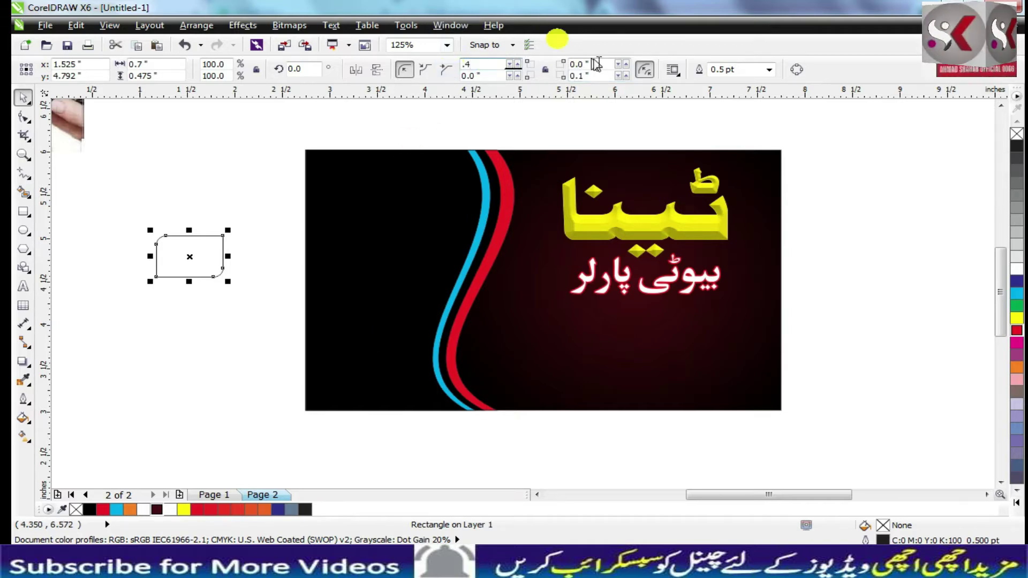
pyautogui.click(594, 76)
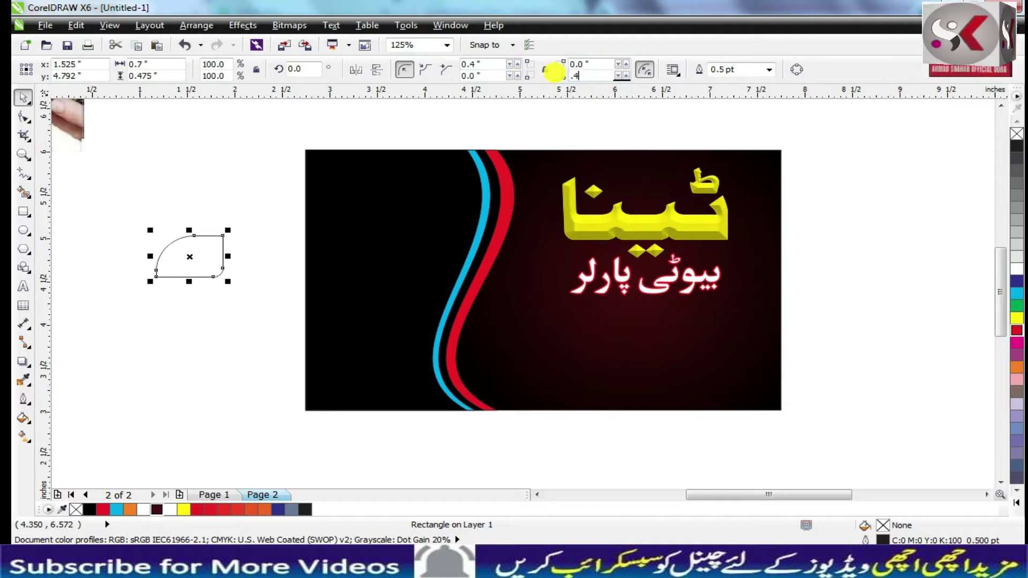
# Move the leaf-shaped rectangle into the card's lower right area and fill it white.
pyautogui.moveTo(202, 257); pyautogui.dragTo(748, 337)
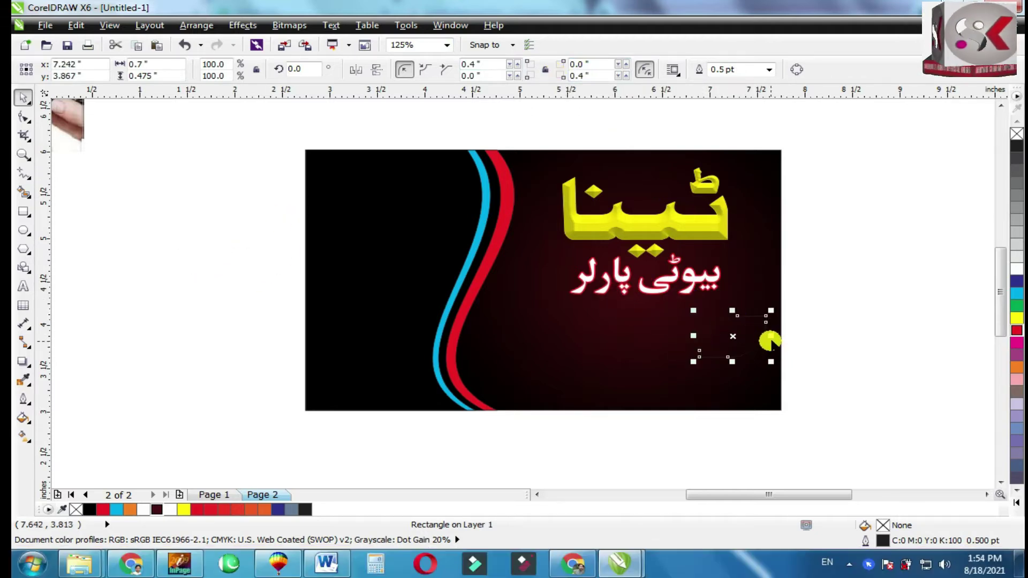
pyautogui.click(1017, 269)
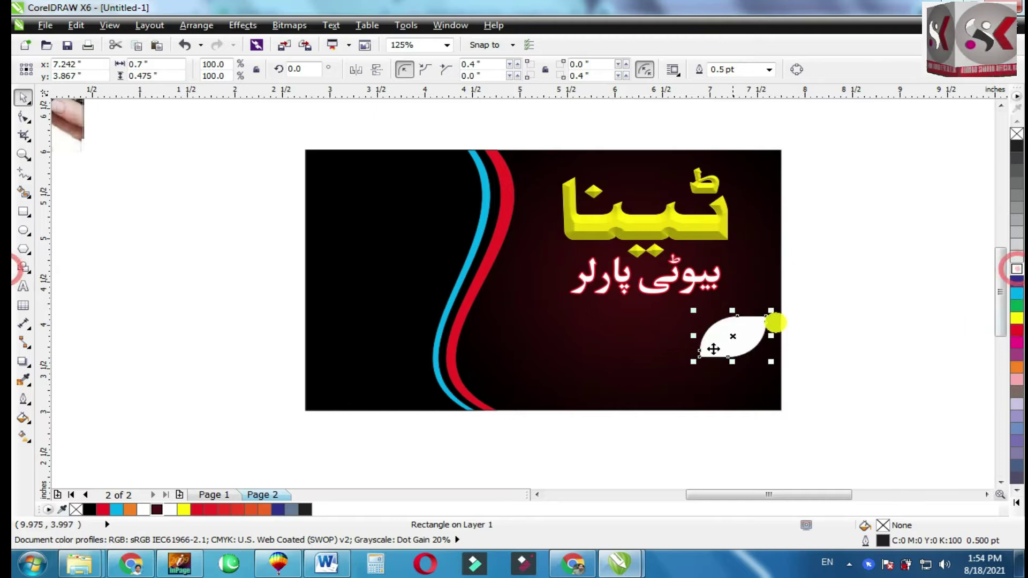
pyautogui.moveTo(694, 362); pyautogui.dragTo(710, 354)
pyautogui.hotkey('ctrl', 'z')
pyautogui.moveTo(771, 336)
pyautogui.mouseDown()
pyautogui.moveTo(693, 340)
pyautogui.moveTo(764, 344)
pyautogui.mouseUp()
# Duplicate the white petal, place the copy to its left and mirror it horizontally.
pyautogui.rightClick(743, 339)
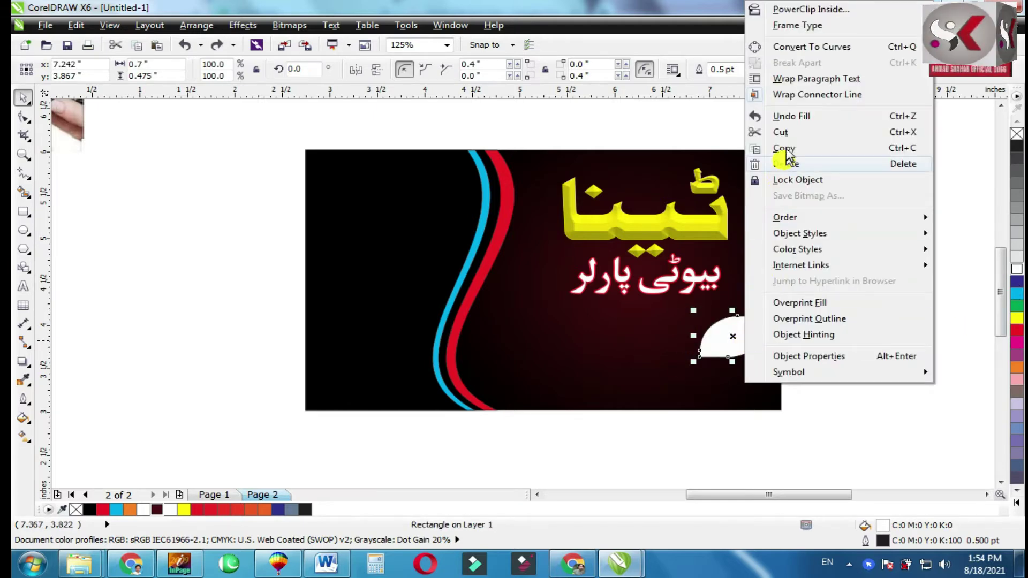
pyautogui.click(852, 340)
pyautogui.rightClick(833, 265)
pyautogui.click(874, 359)
pyautogui.moveTo(746, 342); pyautogui.dragTo(684, 342)
pyautogui.click(359, 70)
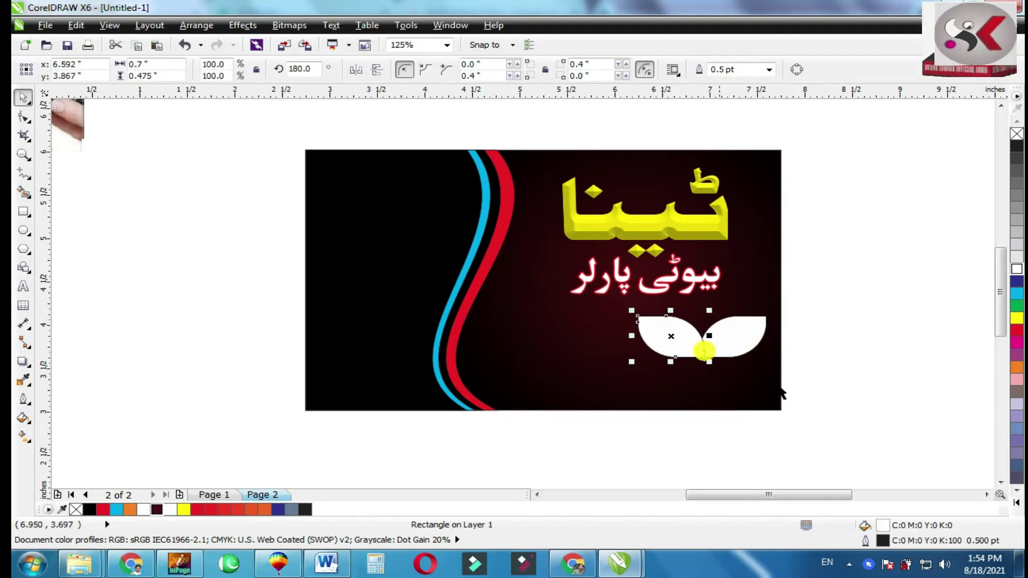
# Duplicate the pair of petals, place the copy directly below and mirror it vertically to form a four-petal flower.
pyautogui.keyDown('shift'); pyautogui.click(728, 345); pyautogui.keyUp('shift')
pyautogui.rightClick(728, 343)
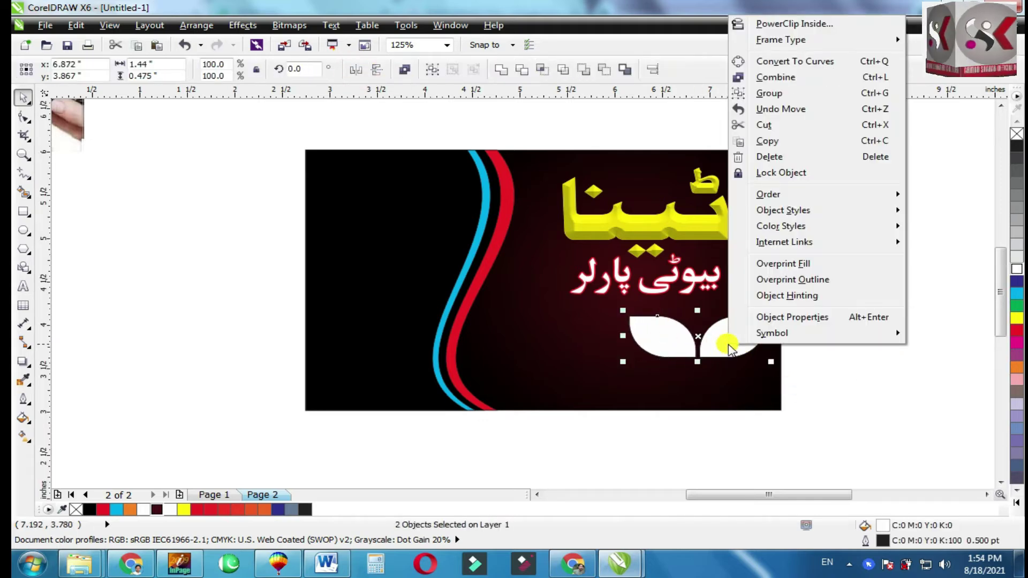
pyautogui.click(755, 142)
pyautogui.rightClick(806, 261)
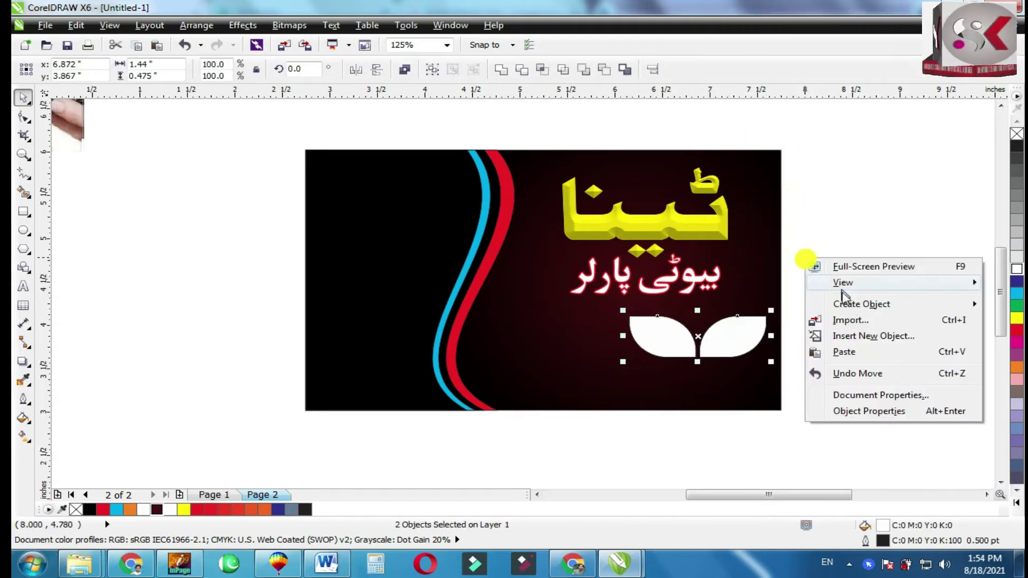
pyautogui.click(849, 350)
pyautogui.moveTo(697, 311); pyautogui.dragTo(703, 369)
pyautogui.click(380, 71)
# Duplicate the four-petal flower and place the copy to its left under the headings.
pyautogui.moveTo(586, 306); pyautogui.dragTo(808, 414)
pyautogui.rightClick(735, 337)
pyautogui.rightClick(781, 134)
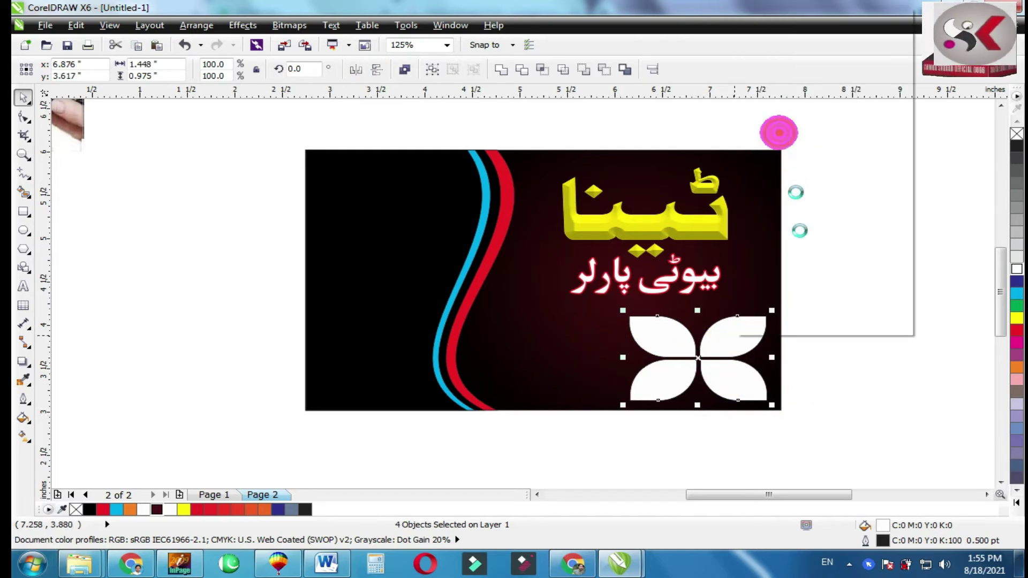
pyautogui.rightClick(818, 242)
pyautogui.click(856, 336)
pyautogui.moveTo(730, 349); pyautogui.dragTo(588, 348)
# Scale and reposition the eight petals so both flowers fit within the dark area beneath the headings.
pyautogui.moveTo(819, 316); pyautogui.dragTo(541, 387)
pyautogui.moveTo(701, 339); pyautogui.dragTo(691, 329)
pyautogui.moveTo(531, 339); pyautogui.dragTo(510, 340)
pyautogui.moveTo(638, 378); pyautogui.dragTo(638, 385)
# Nudge the yellow heading, the white second line and the petal pattern upward on the card.
pyautogui.click(692, 225)
pyautogui.press('Up')
pyautogui.press('Up')
pyautogui.press('Up')
pyautogui.press('Up')
pyautogui.press('Up')
pyautogui.click(699, 281)
pyautogui.press('Up')
pyautogui.press('Up')
pyautogui.press('Up')
pyautogui.moveTo(858, 298); pyautogui.dragTo(462, 409)
pyautogui.press('Up')
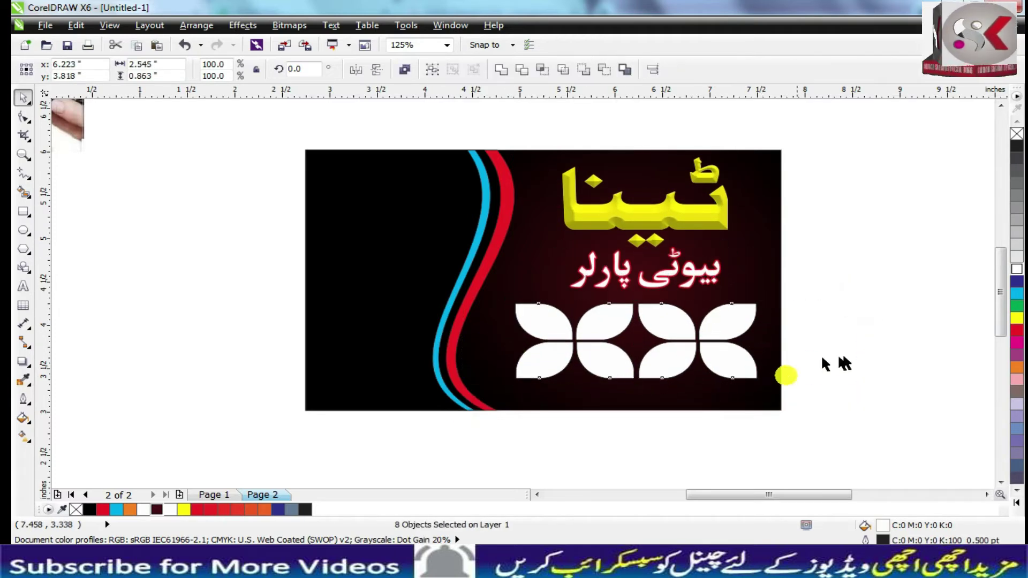
# Recolour the right flower's petals yellow at upper right, purple at lower left, blue at upper left and green at lower right.
pyautogui.click(762, 335)
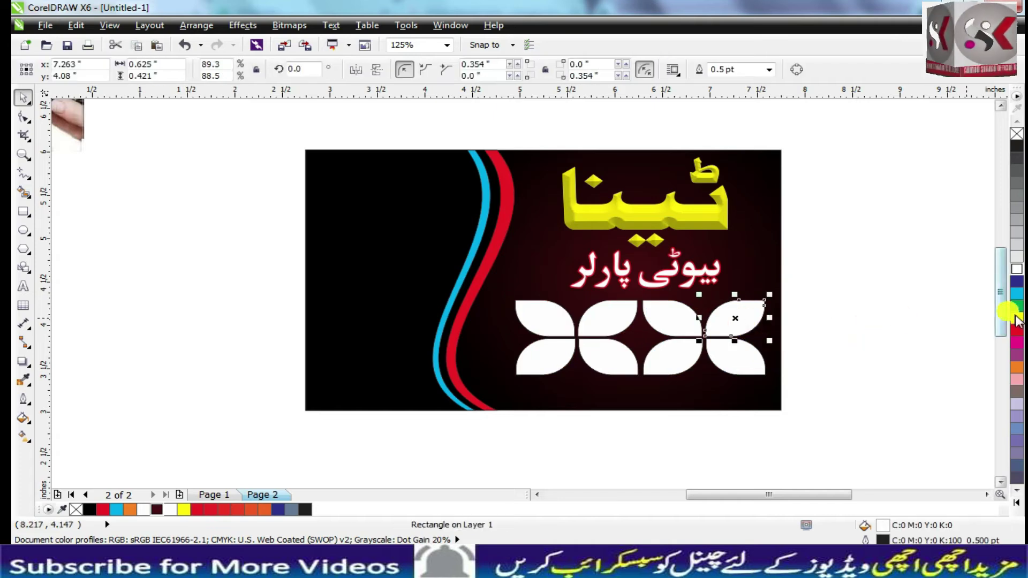
pyautogui.click(1013, 318)
pyautogui.click(673, 356)
pyautogui.click(1017, 353)
pyautogui.click(672, 318)
pyautogui.click(1017, 281)
pyautogui.click(731, 351)
pyautogui.click(1017, 305)
# Recolour the left flower's petals magenta at upper left, orange at lower right and red at lower left, keeping the fourth white.
pyautogui.click(537, 318)
pyautogui.click(1017, 343)
pyautogui.click(605, 357)
pyautogui.click(1017, 367)
pyautogui.click(608, 318)
pyautogui.click(528, 357)
pyautogui.click(1017, 331)
pyautogui.click(956, 377)
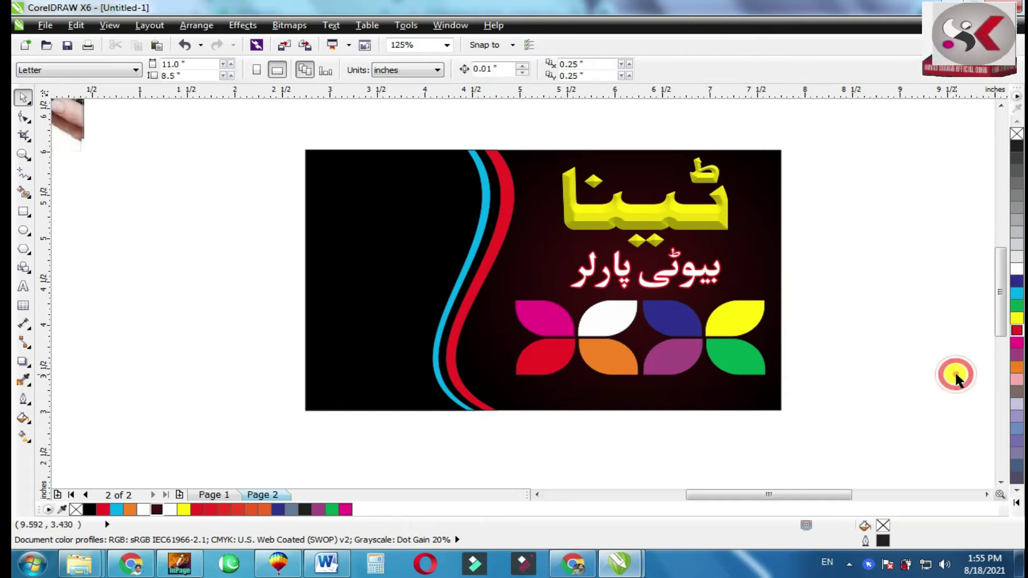
# Place the makeup brush photo just to the left of the card.
pyautogui.moveTo(103, 152)
pyautogui.mouseDown()
pyautogui.moveTo(46, 150)
pyautogui.moveTo(89, 151)
pyautogui.mouseUp()
pyautogui.click(283, 196)
pyautogui.moveTo(215, 191); pyautogui.dragTo(88, 63)
pyautogui.moveTo(379, 111); pyautogui.dragTo(27, 117)
pyautogui.moveTo(161, 153); pyautogui.dragTo(336, 406)
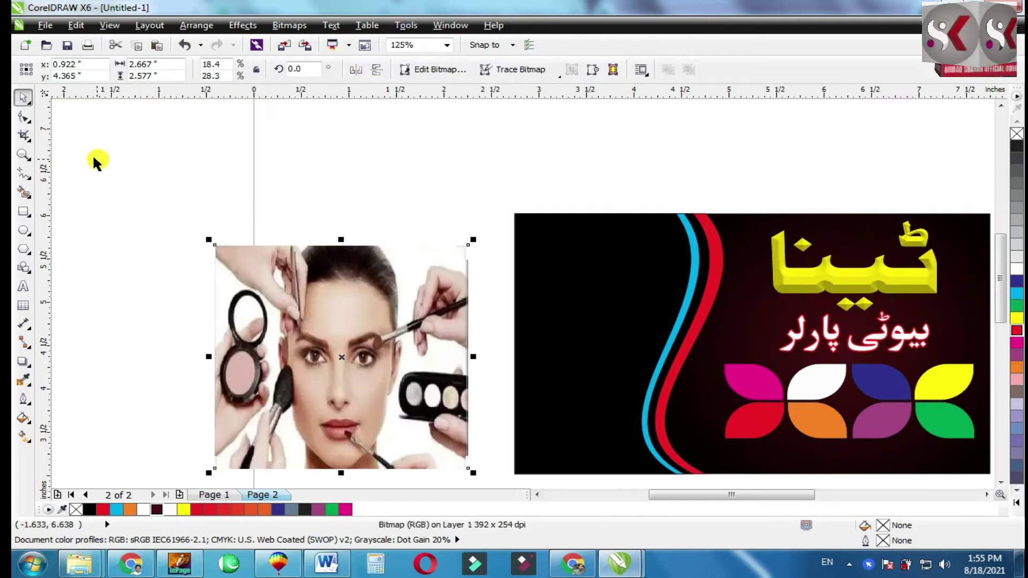
# Move the bride photo near the card and PowerClip it inside the card's curved black left panel.
pyautogui.moveTo(92, 156); pyautogui.dragTo(265, 322)
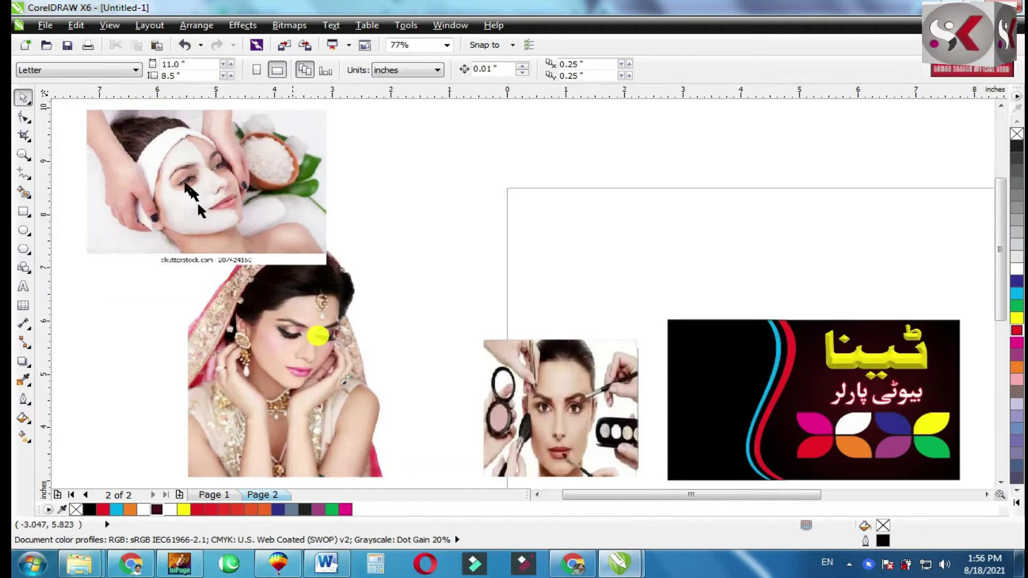
pyautogui.click(229, 184)
pyautogui.moveTo(308, 372); pyautogui.dragTo(554, 245)
pyautogui.rightClick(522, 188)
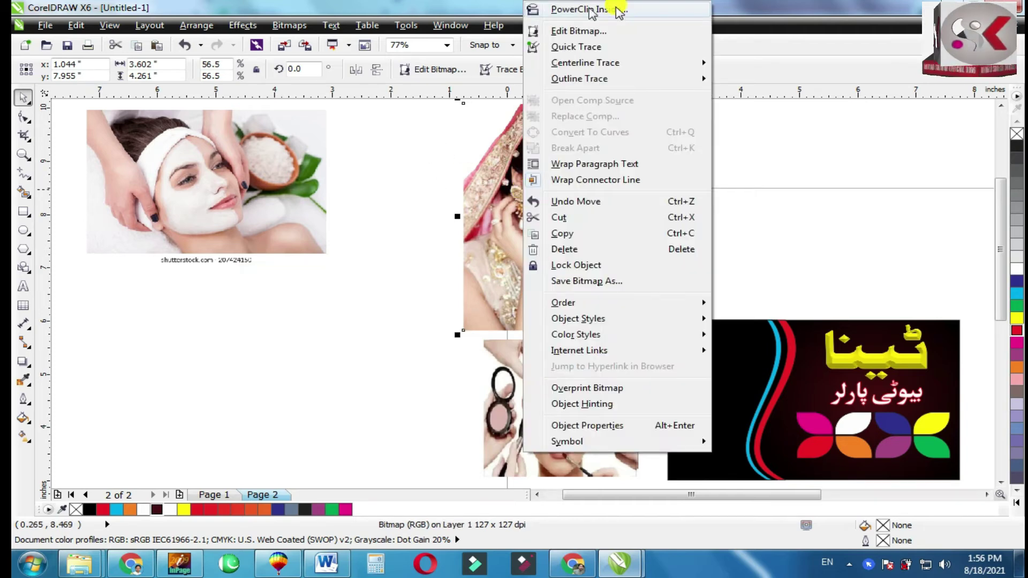
pyautogui.click(597, 10)
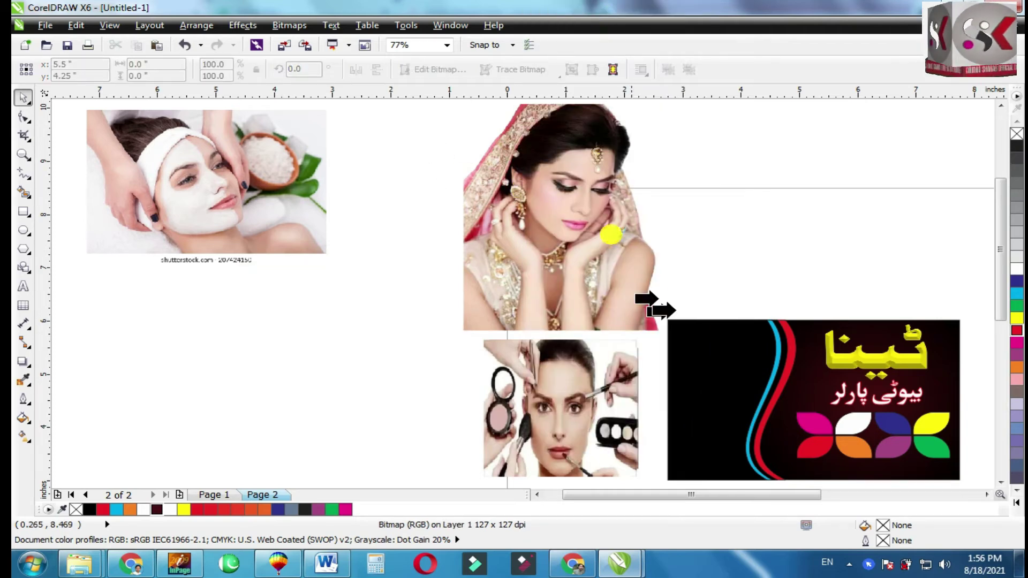
pyautogui.click(698, 372)
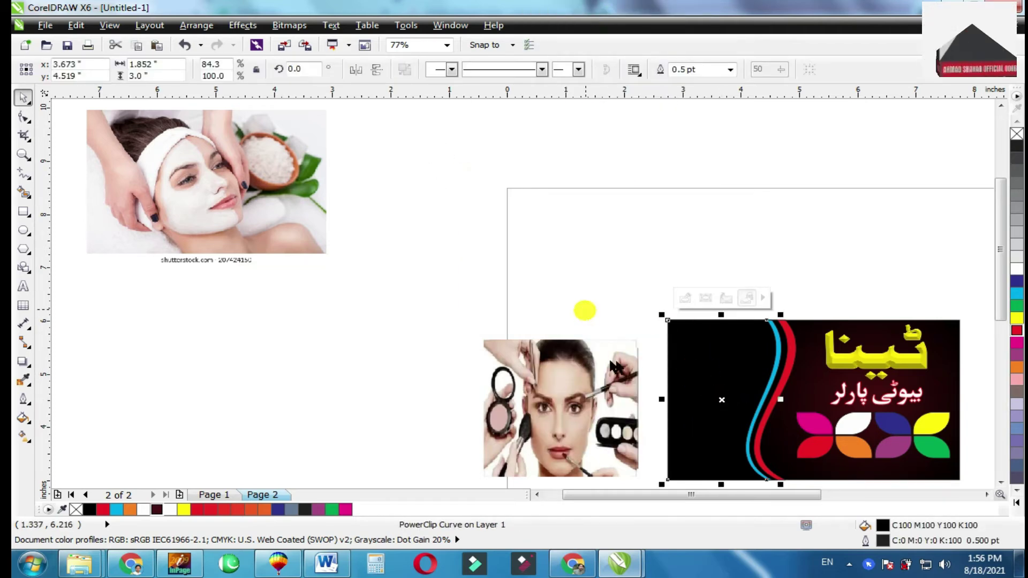
# Open the left panel's PowerClip contents for editing and move the bride photo over the panel outline.
pyautogui.moveTo(649, 290); pyautogui.dragTo(986, 496)
pyautogui.rightClick(636, 316)
pyautogui.press('Escape')
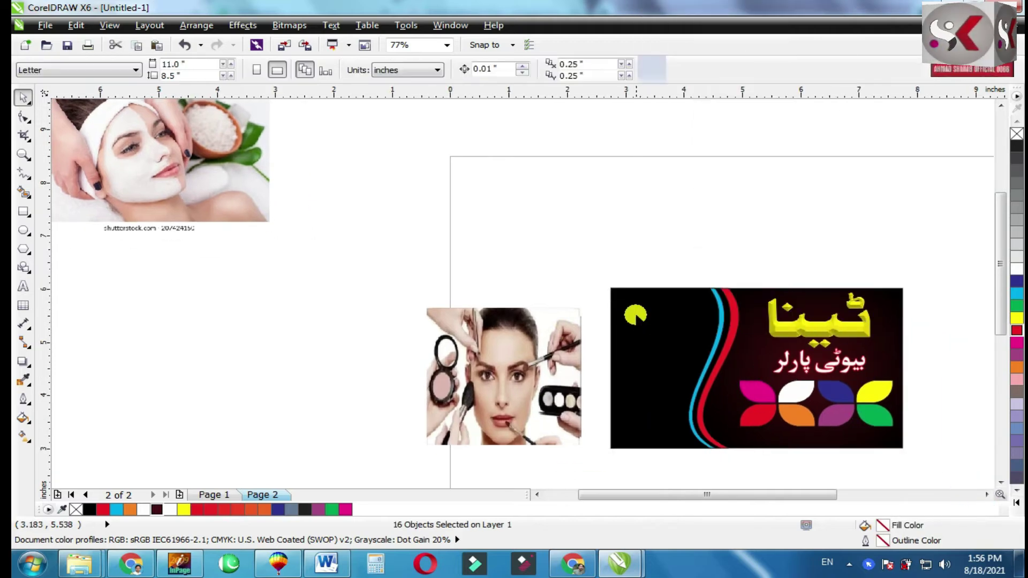
pyautogui.press('Escape')
pyautogui.rightClick(636, 316)
pyautogui.click(676, 62)
pyautogui.moveTo(540, 252); pyautogui.dragTo(691, 435)
# Scale and reposition the bride photo to fill the curved panel and finish editing the PowerClip.
pyautogui.moveTo(775, 265); pyautogui.dragTo(762, 281)
pyautogui.moveTo(655, 362); pyautogui.dragTo(653, 359)
pyautogui.moveTo(653, 475); pyautogui.dragTo(653, 464)
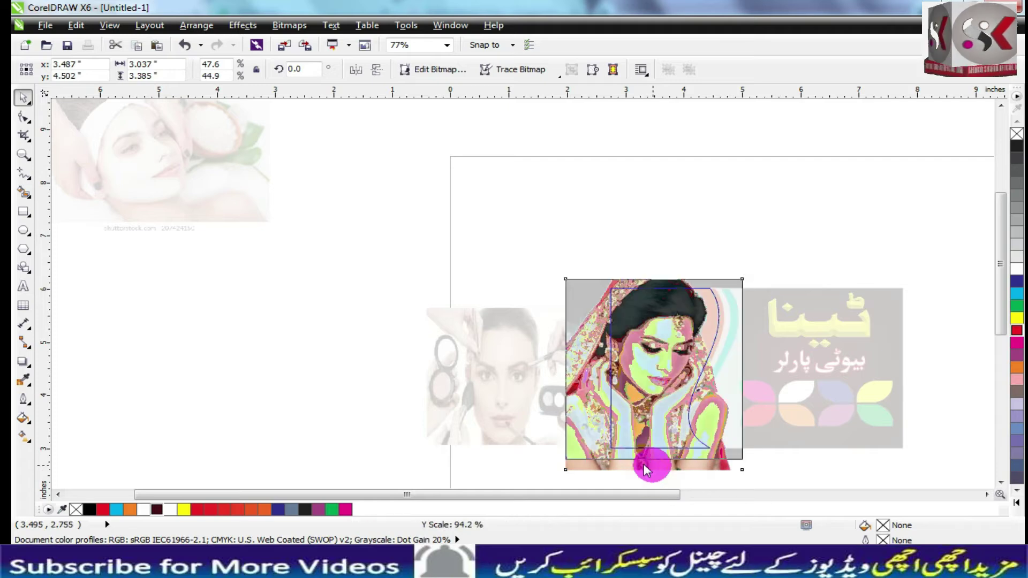
pyautogui.moveTo(559, 464); pyautogui.dragTo(593, 458)
pyautogui.moveTo(671, 431); pyautogui.dragTo(670, 454)
pyautogui.moveTo(677, 392); pyautogui.dragTo(670, 390)
pyautogui.click(667, 470)
# Copy the two-row Urdu services text box in InPage and paste it into the card document in CorelDRAW.
pyautogui.moveTo(958, 453); pyautogui.dragTo(991, 492)
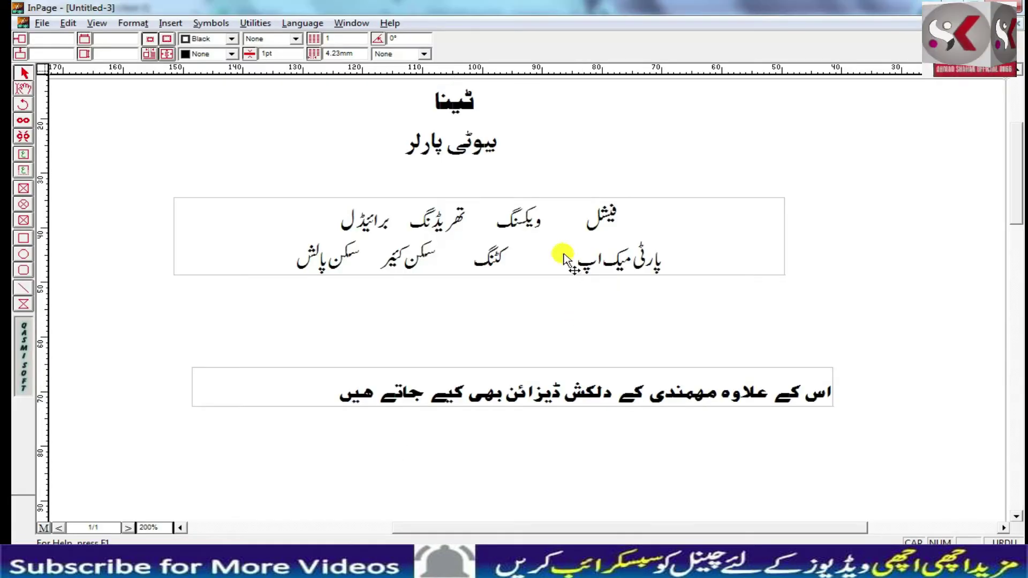
pyautogui.rightClick(565, 260)
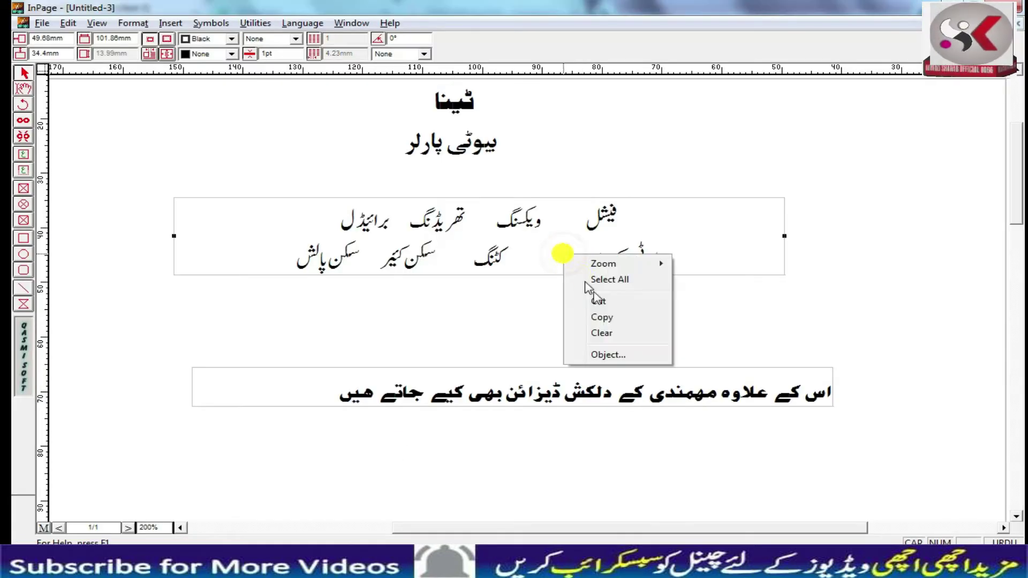
pyautogui.click(601, 323)
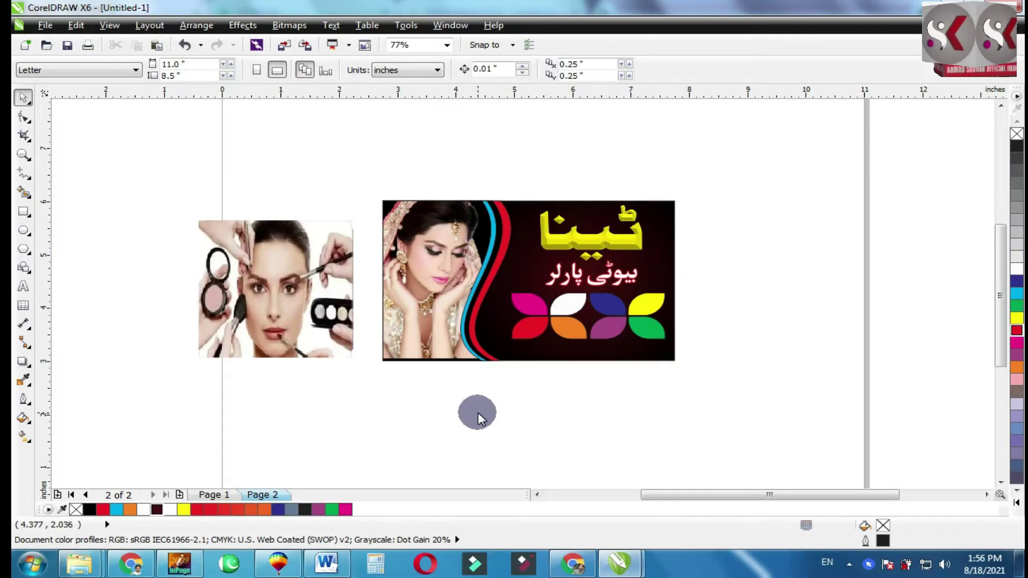
pyautogui.rightClick(478, 412)
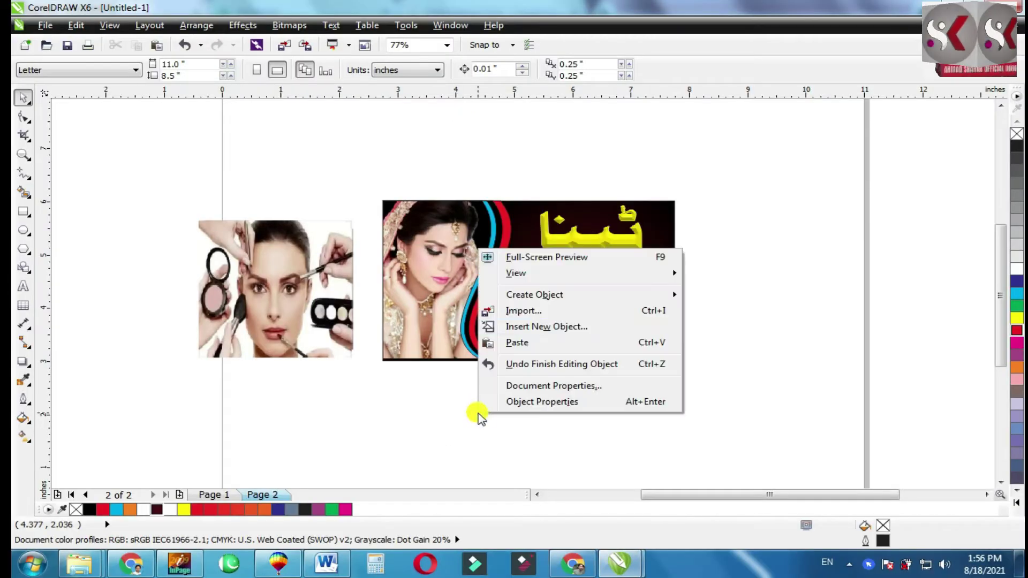
pyautogui.click(522, 343)
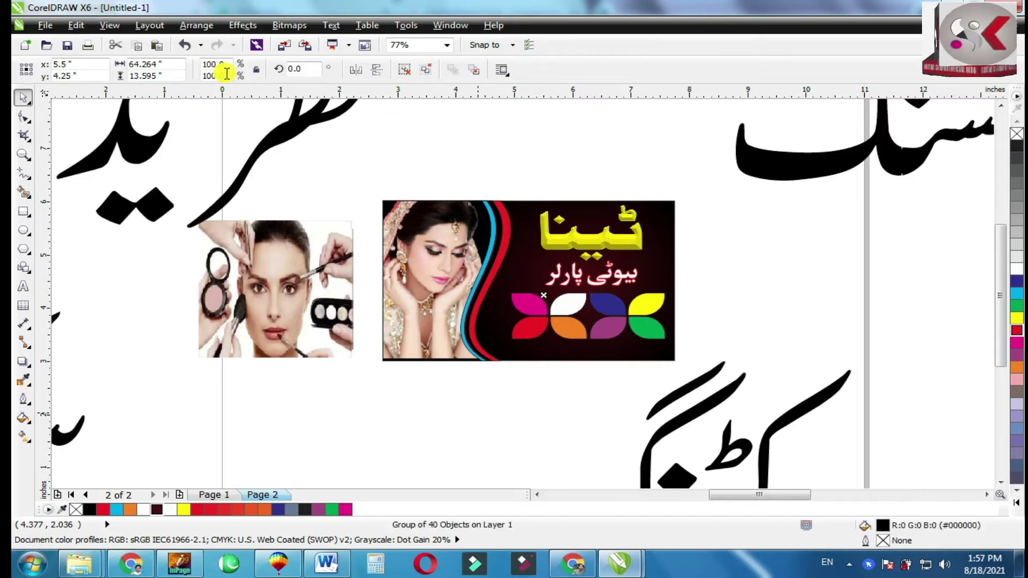
# Scale the pasted services text to 3% and place it below the card.
pyautogui.click(214, 67)
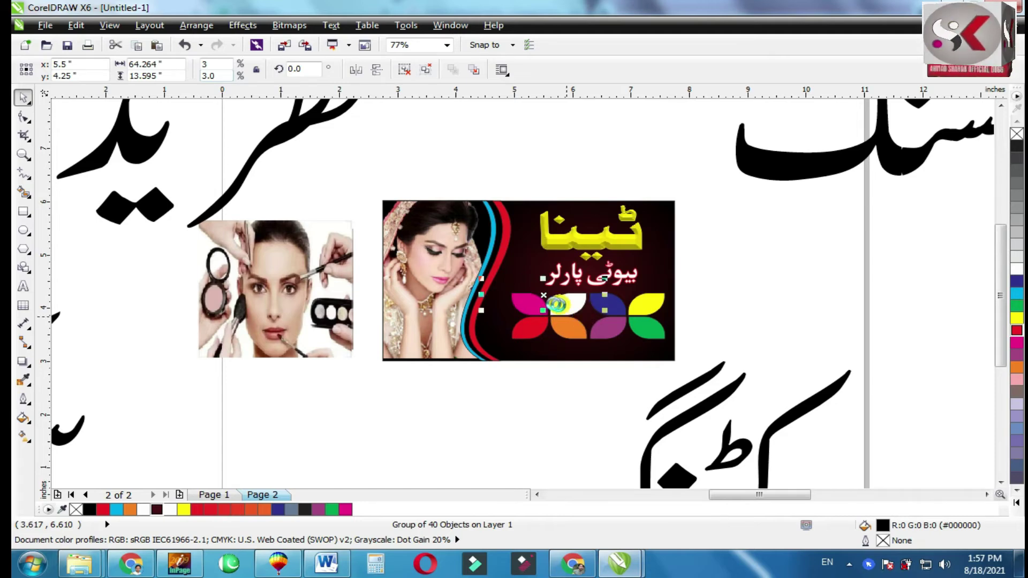
pyautogui.write('3')
pyautogui.press('Return')
pyautogui.moveTo(547, 300); pyautogui.dragTo(599, 411)
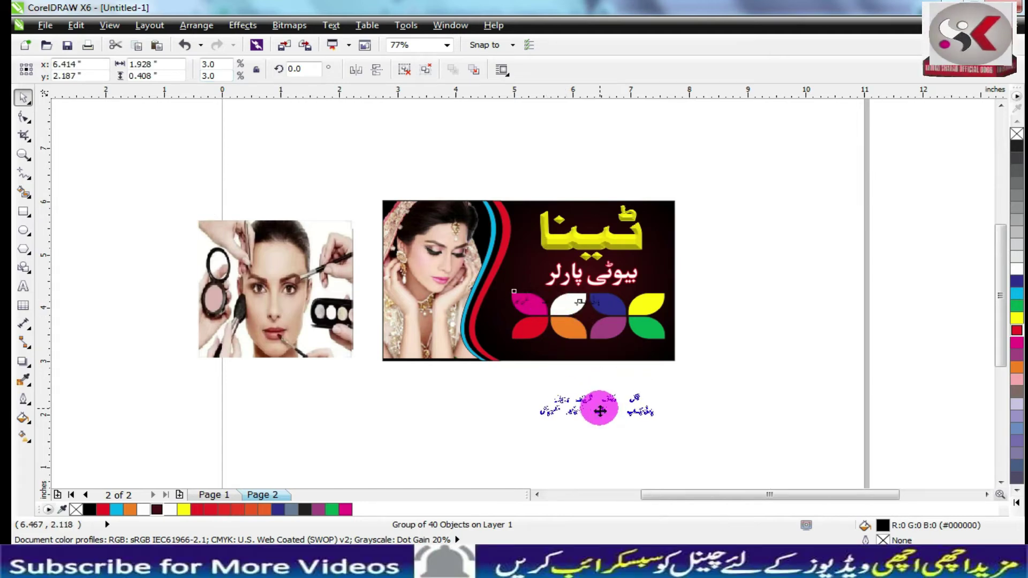
# Ungroup the services text into separate letter objects.
pyautogui.scroll(-4, 753, 484)
pyautogui.moveTo(534, 293); pyautogui.dragTo(463, 308)
pyautogui.click(404, 69)
pyautogui.click(23, 154)
pyautogui.moveTo(452, 256); pyautogui.dragTo(695, 344)
pyautogui.click(23, 97)
# Join the letter pieces of each word in the first services row into one object per word.
pyautogui.moveTo(807, 153); pyautogui.dragTo(640, 237)
pyautogui.moveTo(632, 153); pyautogui.dragTo(502, 241)
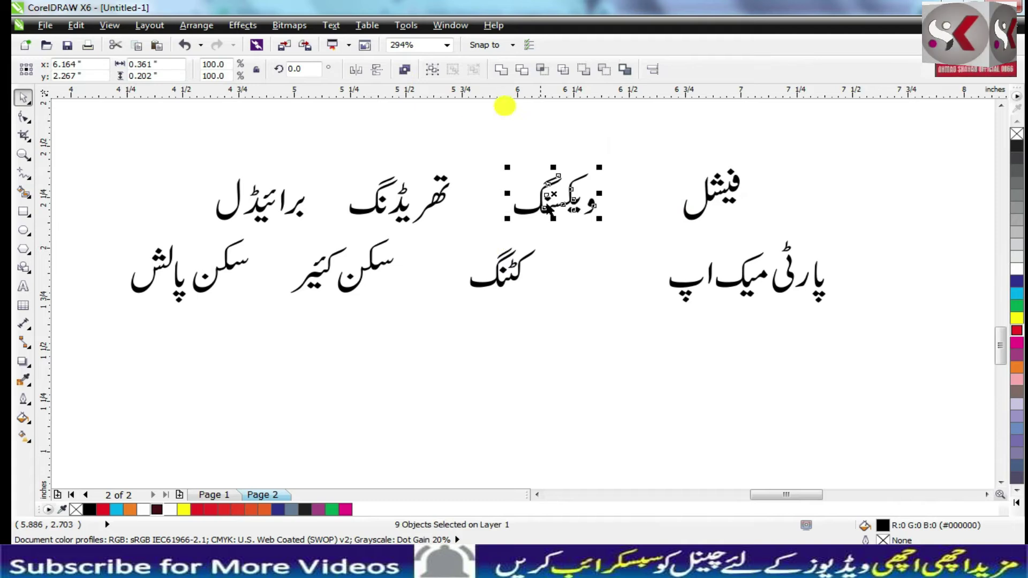
pyautogui.hotkey('ctrl', 'g')
pyautogui.moveTo(322, 224); pyautogui.dragTo(324, 225)
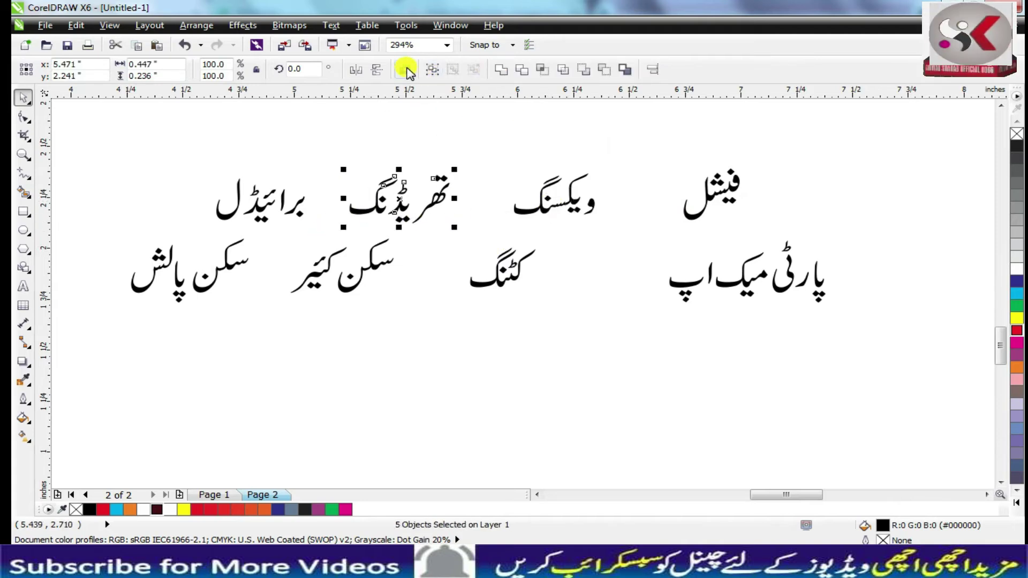
pyautogui.click(406, 70)
pyautogui.moveTo(172, 134); pyautogui.dragTo(311, 225)
pyautogui.click(432, 71)
pyautogui.click(276, 314)
pyautogui.click(260, 214)
# Shrink میک اپ, tuck it against پارٹی in the second row and group the phrase.
pyautogui.moveTo(861, 222); pyautogui.dragTo(764, 315)
pyautogui.click(430, 69)
pyautogui.moveTo(650, 237); pyautogui.dragTo(757, 264)
pyautogui.moveTo(721, 235); pyautogui.dragTo(869, 341)
pyautogui.click(432, 69)
# Join the pieces of کٹنگ and of سکن کئیر into one object each.
pyautogui.moveTo(581, 231); pyautogui.dragTo(448, 305)
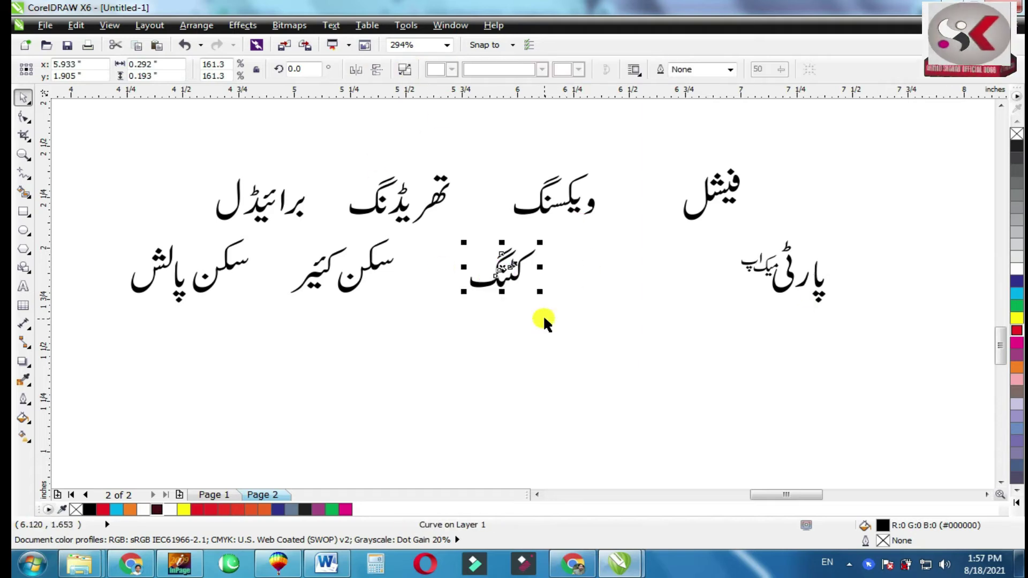
pyautogui.moveTo(428, 231); pyautogui.dragTo(278, 308)
pyautogui.click(432, 70)
# Group the pieces of پالش, shrink it, tuck it above سکن in the second row and group the phrase.
pyautogui.moveTo(120, 223); pyautogui.dragTo(192, 308)
pyautogui.click(188, 308)
pyautogui.moveTo(112, 228); pyautogui.dragTo(193, 312)
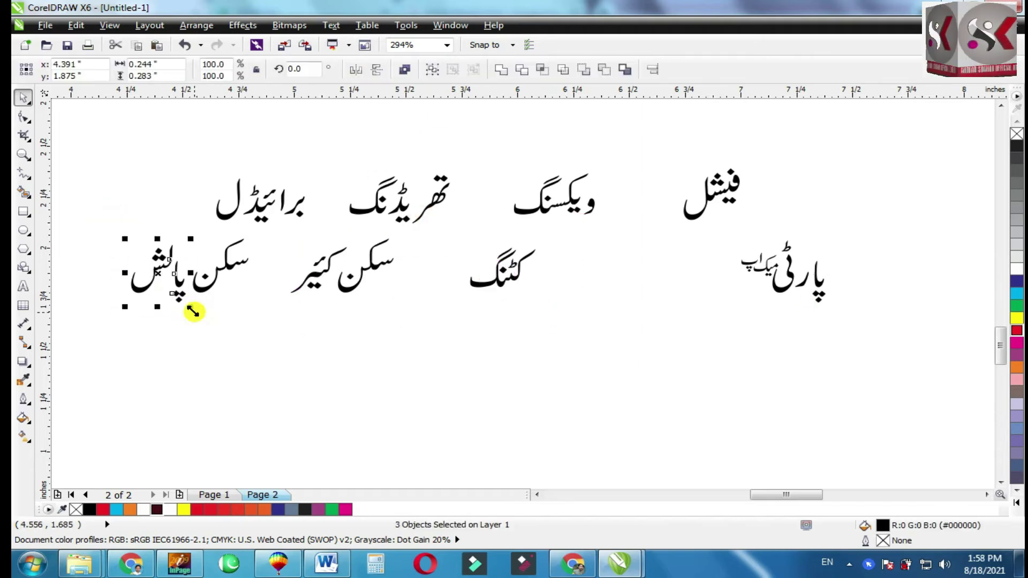
pyautogui.hotkey('ctrl', 'g')
pyautogui.click(113, 234)
pyautogui.moveTo(113, 234); pyautogui.dragTo(201, 325)
pyautogui.moveTo(172, 278); pyautogui.dragTo(198, 253)
pyautogui.moveTo(276, 306); pyautogui.dragTo(276, 308)
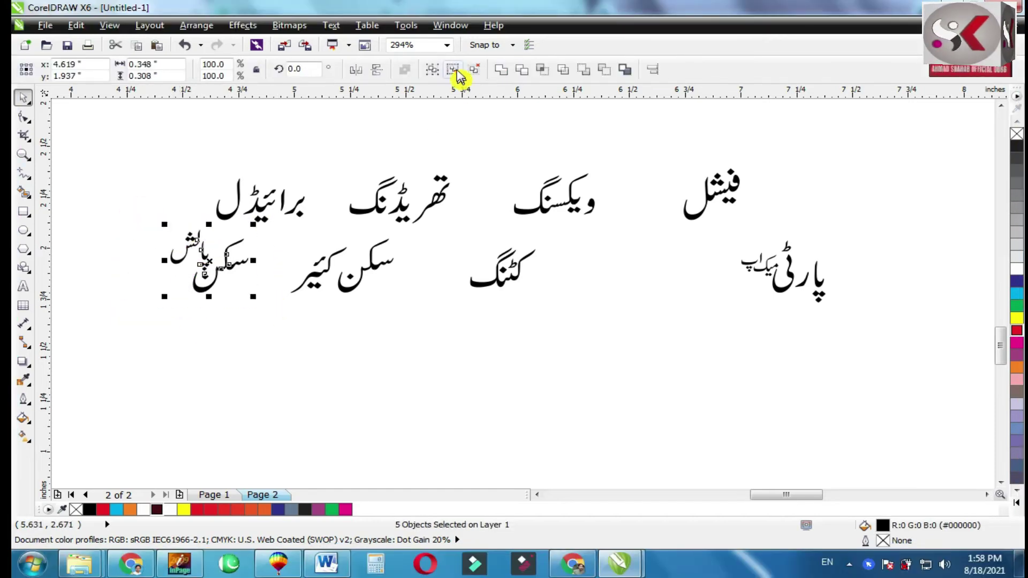
pyautogui.hotkey('ctrl', 'g')
# Move فیشل, ویکسنگ, پارٹی میک اپ, کٹنگ and تھریڈنگ onto the yellow, blue, green, purple and white petals respectively.
pyautogui.scroll(-5, 761, 363)
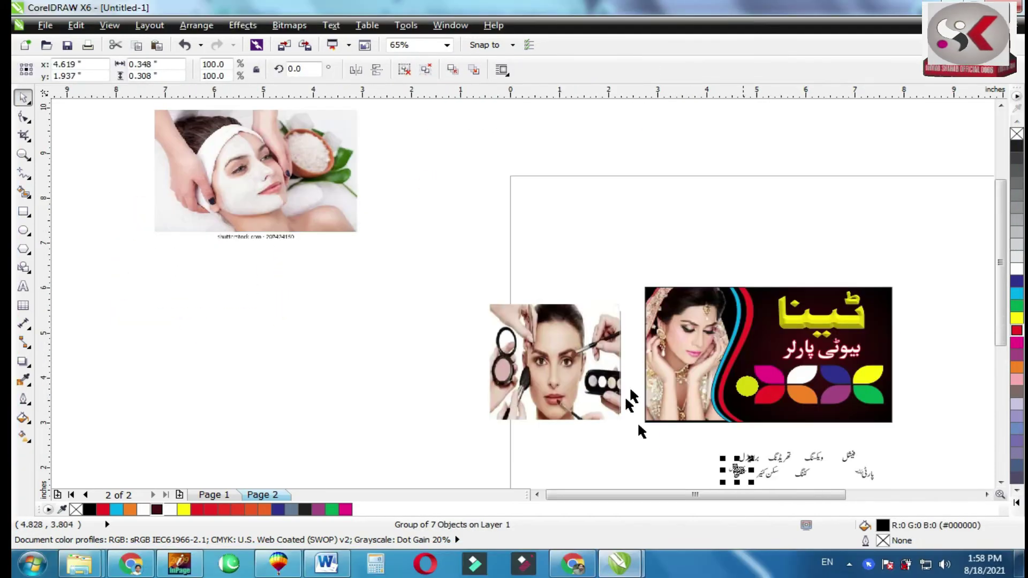
pyautogui.click(23, 154)
pyautogui.moveTo(608, 378); pyautogui.dragTo(937, 488)
pyautogui.click(24, 97)
pyautogui.click(1001, 106)
pyautogui.click(959, 165)
pyautogui.moveTo(713, 366); pyautogui.dragTo(762, 156)
pyautogui.moveTo(620, 368); pyautogui.dragTo(677, 155)
pyautogui.moveTo(755, 414); pyautogui.dragTo(760, 211)
pyautogui.moveTo(591, 412); pyautogui.dragTo(676, 211)
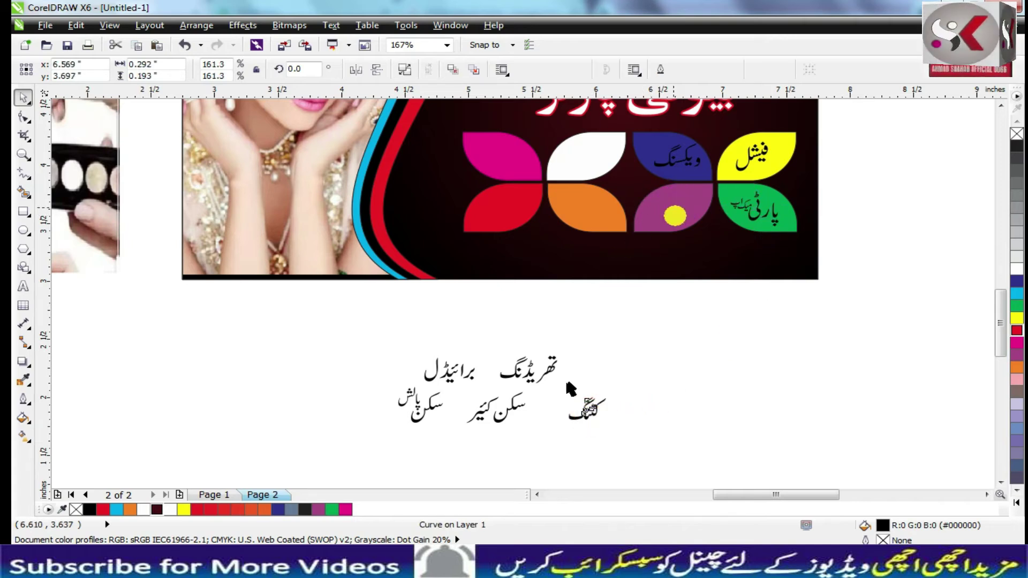
pyautogui.moveTo(530, 369); pyautogui.dragTo(587, 162)
# Centre برائیڈل on the magenta petal, سکن کئیر on the orange petal and سکن پالش on the red petal.
pyautogui.moveTo(460, 370); pyautogui.dragTo(517, 162)
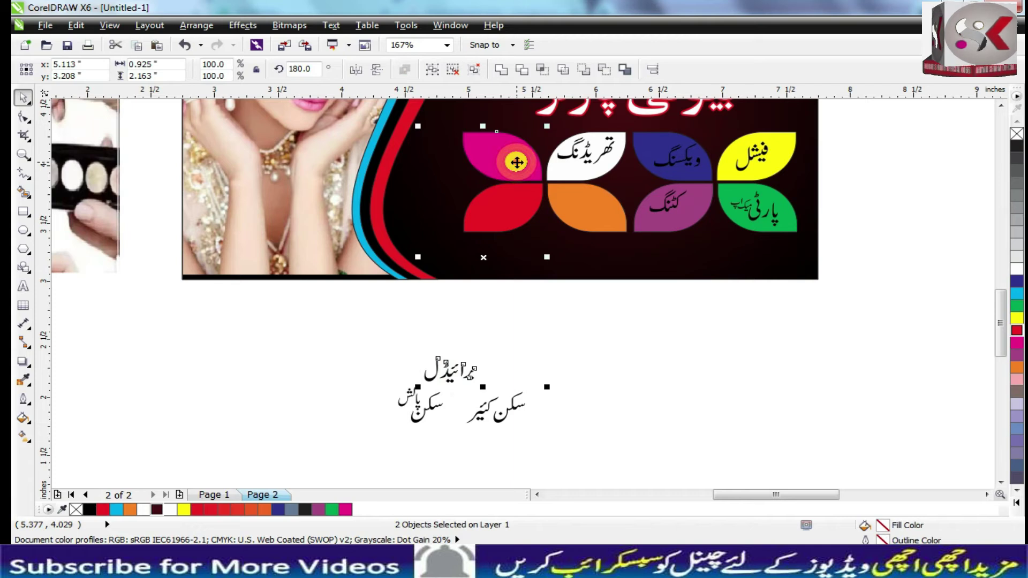
pyautogui.press('c')
pyautogui.press('e')
pyautogui.click(499, 424)
pyautogui.click(505, 418)
pyautogui.keyDown('shift'); pyautogui.click(591, 217); pyautogui.keyUp('shift')
pyautogui.press('c')
pyautogui.press('e')
pyautogui.click(432, 404)
pyautogui.keyDown('shift'); pyautogui.click(500, 219); pyautogui.keyUp('shift')
pyautogui.press('c')
pyautogui.press('e')
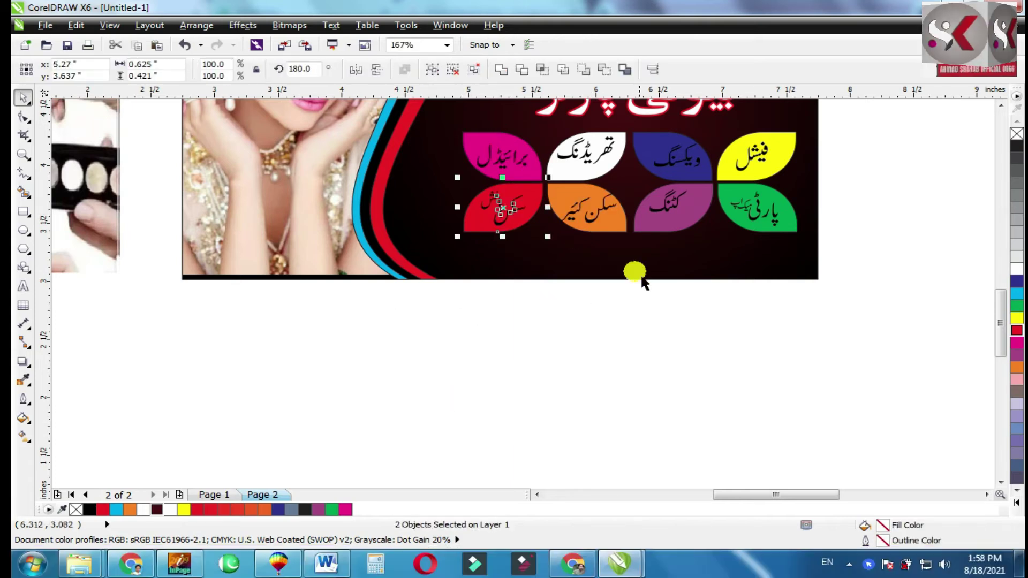
# Colour سکن پالش, برائیڈل and سکن کئیر white, and tilt سکن کئیر to fit the orange petal.
pyautogui.click(634, 285)
pyautogui.click(524, 216)
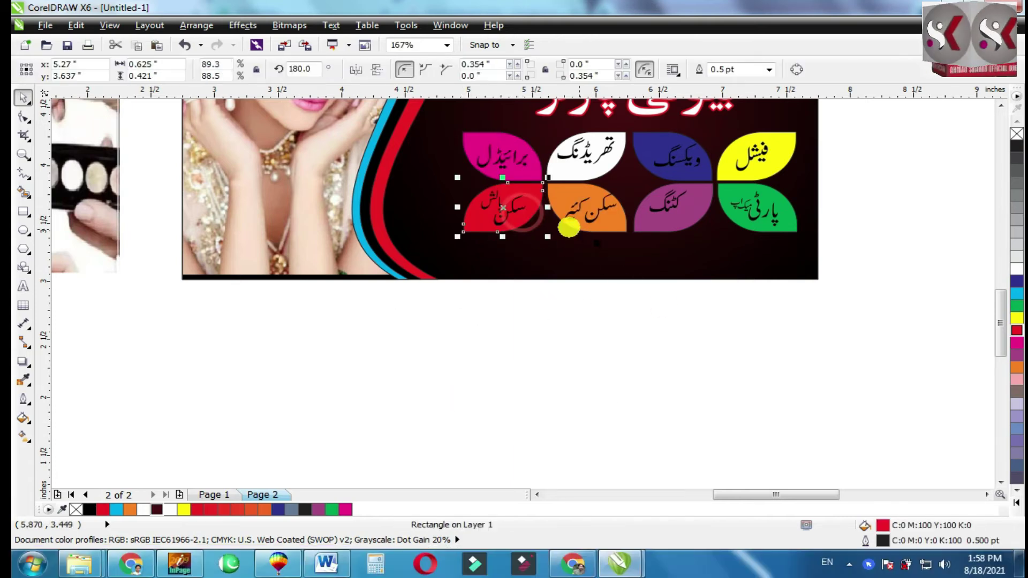
pyautogui.click(510, 210)
pyautogui.click(1017, 269)
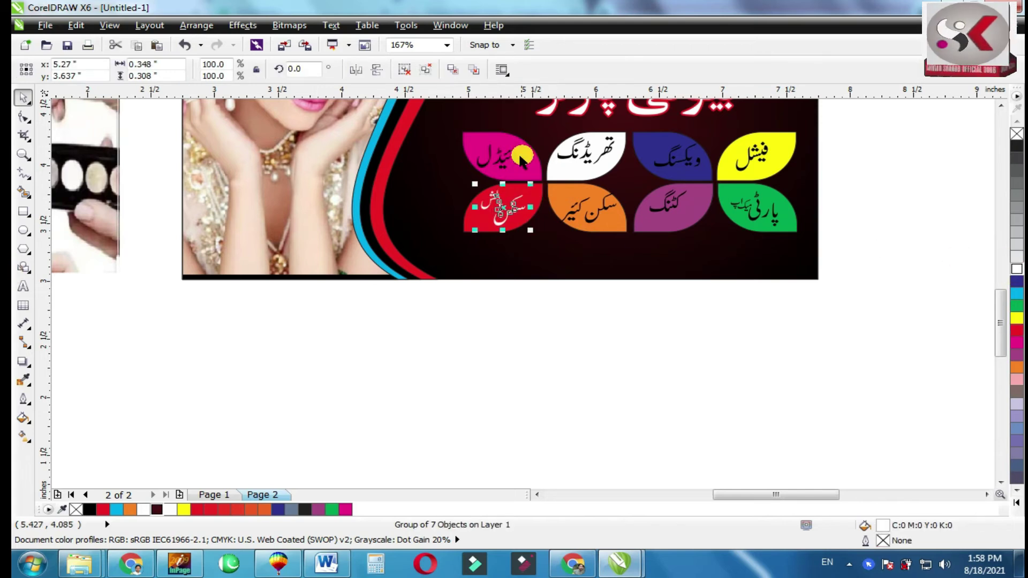
pyautogui.click(609, 210)
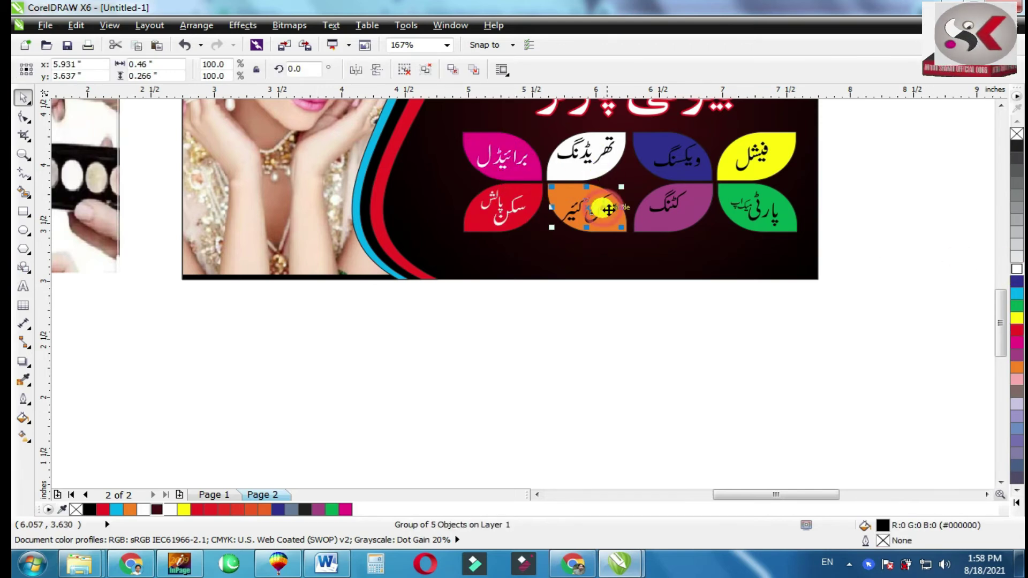
pyautogui.moveTo(619, 191); pyautogui.dragTo(624, 205)
pyautogui.click(143, 509)
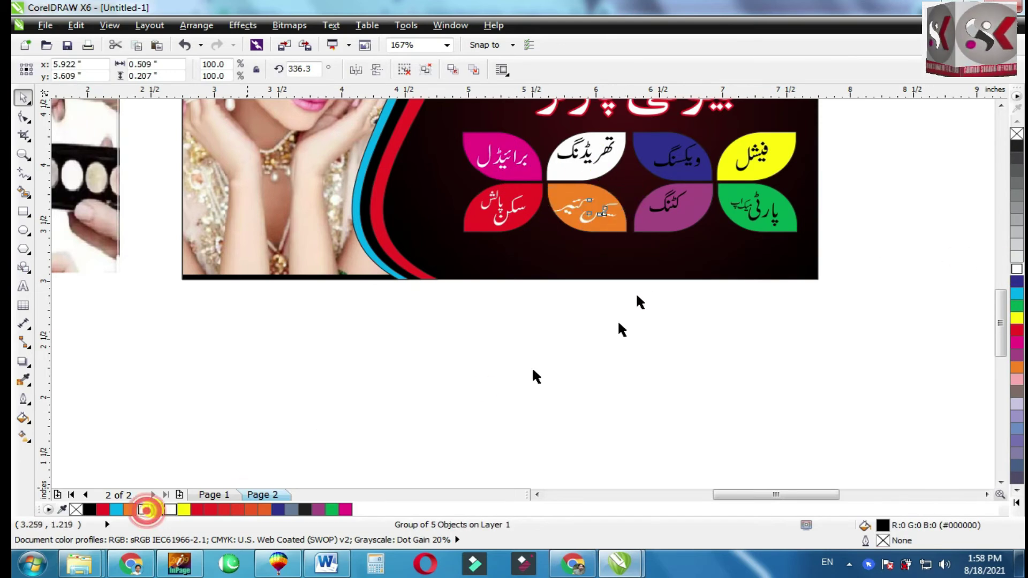
# Centre کٹنگ on the purple petal and ویکسنگ on the blue petal.
pyautogui.click(670, 213)
pyautogui.click(682, 200)
pyautogui.keyDown('shift'); pyautogui.click(696, 201); pyautogui.keyUp('shift')
pyautogui.press('c')
pyautogui.press('e')
pyautogui.click(691, 162)
pyautogui.keyDown('shift'); pyautogui.click(691, 175); pyautogui.keyUp('shift')
pyautogui.press('c')
pyautogui.press('e')
# Colour ویکسنگ, پارٹی میک اپ and کٹنگ white.
pyautogui.click(763, 152)
pyautogui.click(685, 160)
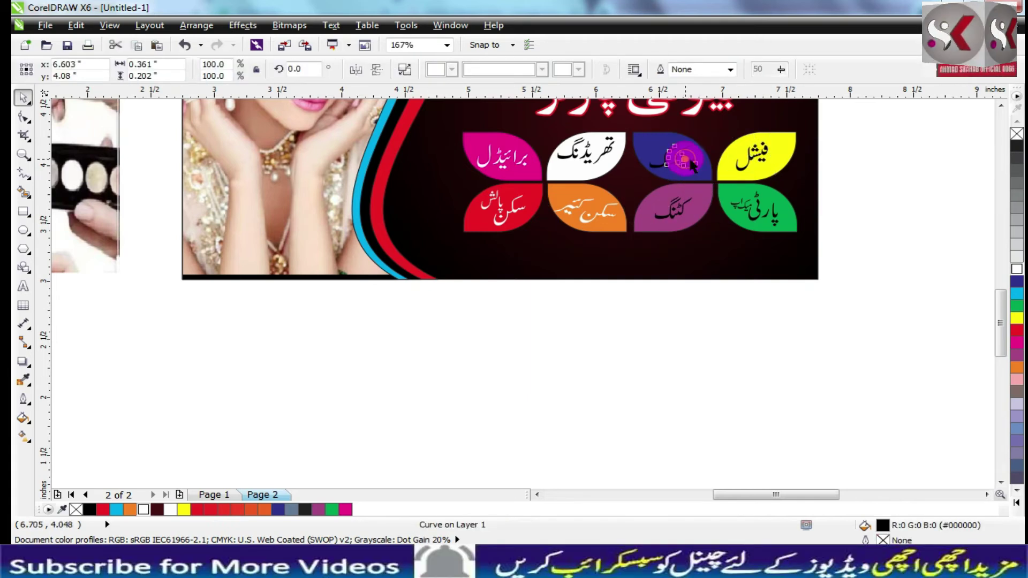
pyautogui.click(168, 511)
pyautogui.click(759, 217)
pyautogui.hotkey('ctrl', 'r')
pyautogui.click(681, 212)
pyautogui.hotkey('ctrl', 'r')
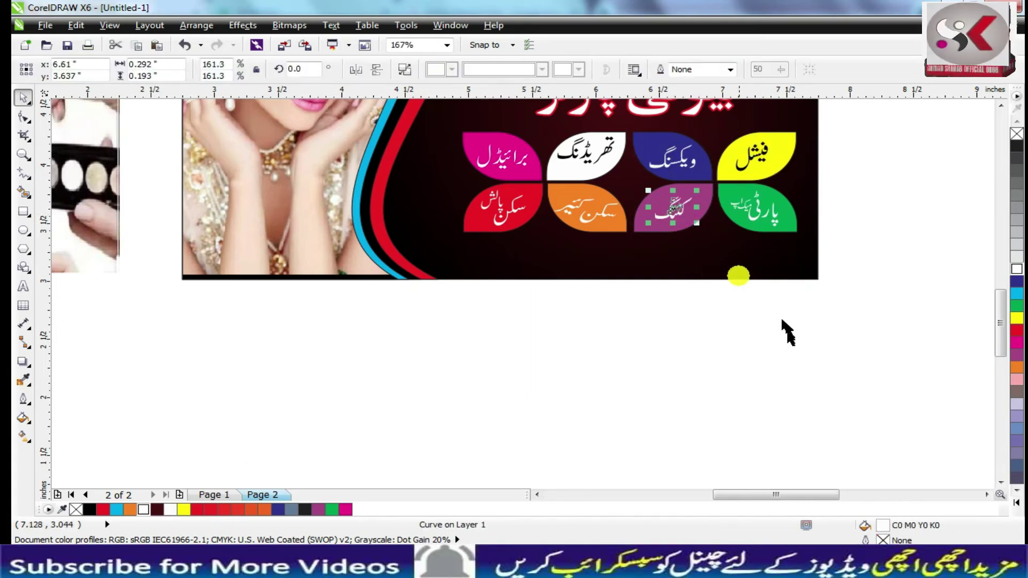
pyautogui.click(783, 336)
# Draw a rectangle about 3.32 by 0.31 inches along the card's lower edge, from the curved bands to the right edge.
pyautogui.press('F4')
pyautogui.moveTo(843, 470); pyautogui.dragTo(962, 495)
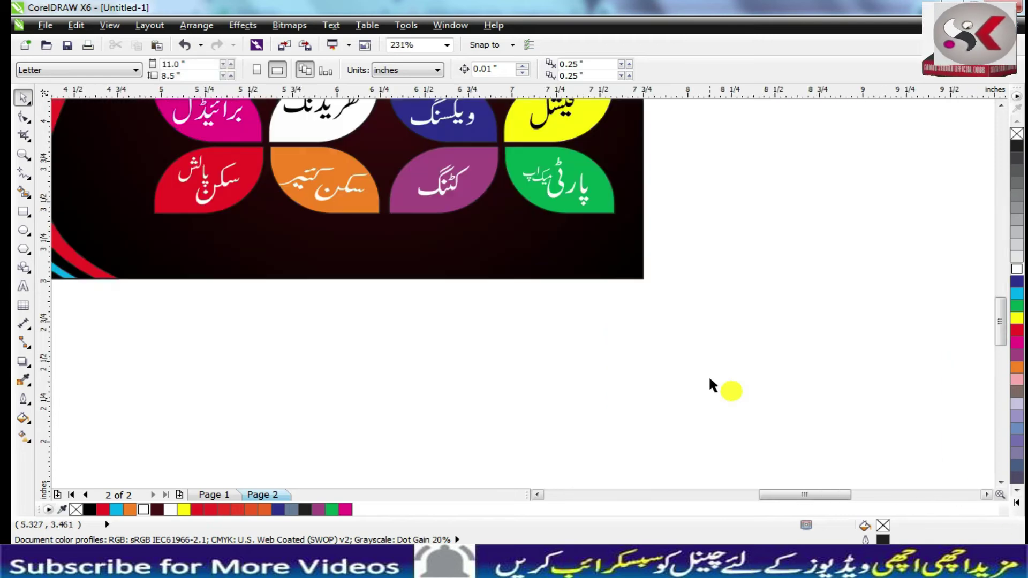
pyautogui.click(403, 347)
pyautogui.moveTo(93, 355); pyautogui.dragTo(13, 343)
pyautogui.click(23, 211)
pyautogui.moveTo(176, 230); pyautogui.dragTo(757, 279)
pyautogui.moveTo(466, 223); pyautogui.dragTo(400, 226)
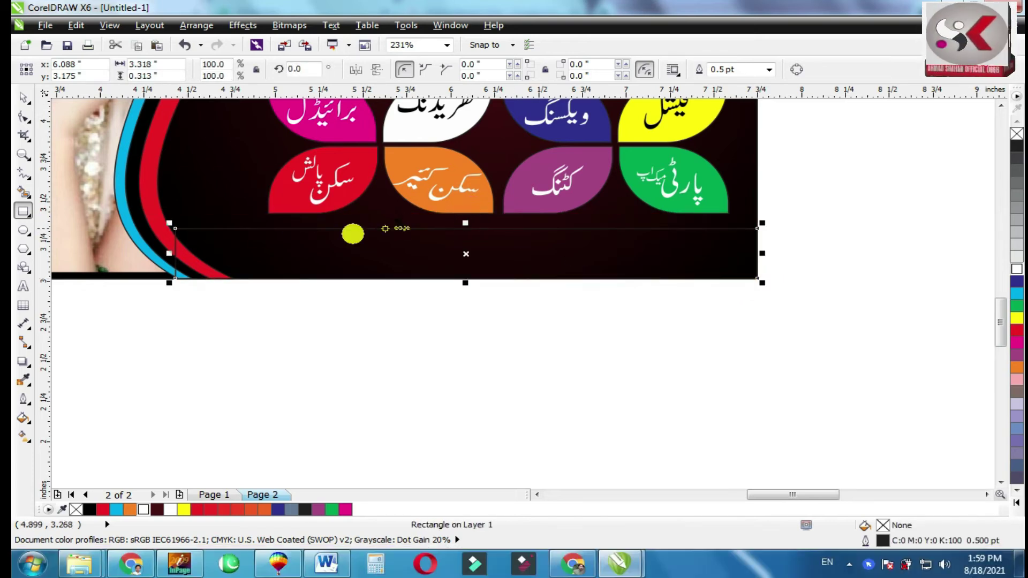
# Stretch the lower rectangle upward to about 0.368 inches high and leftward across the red band to about 3.41 inches wide.
pyautogui.scroll(5, 379, 184)
pyautogui.click(24, 155)
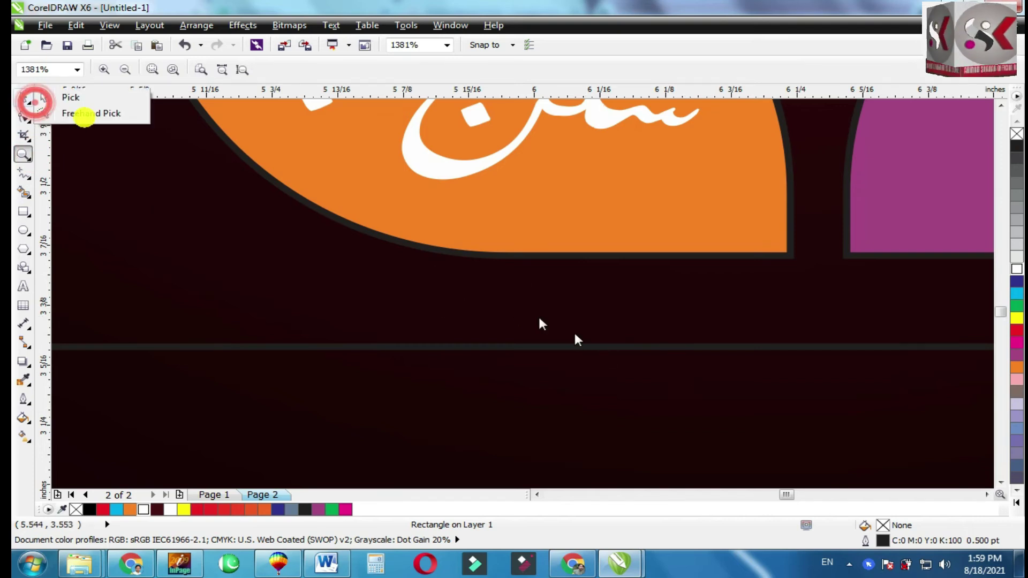
pyautogui.click(611, 382)
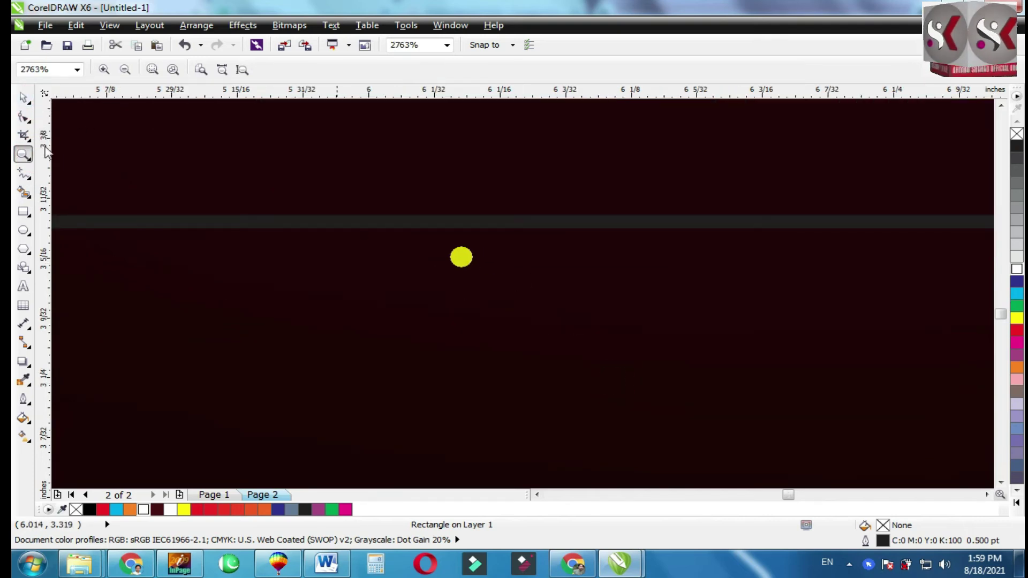
pyautogui.click(23, 99)
pyautogui.moveTo(557, 224); pyautogui.dragTo(562, 114)
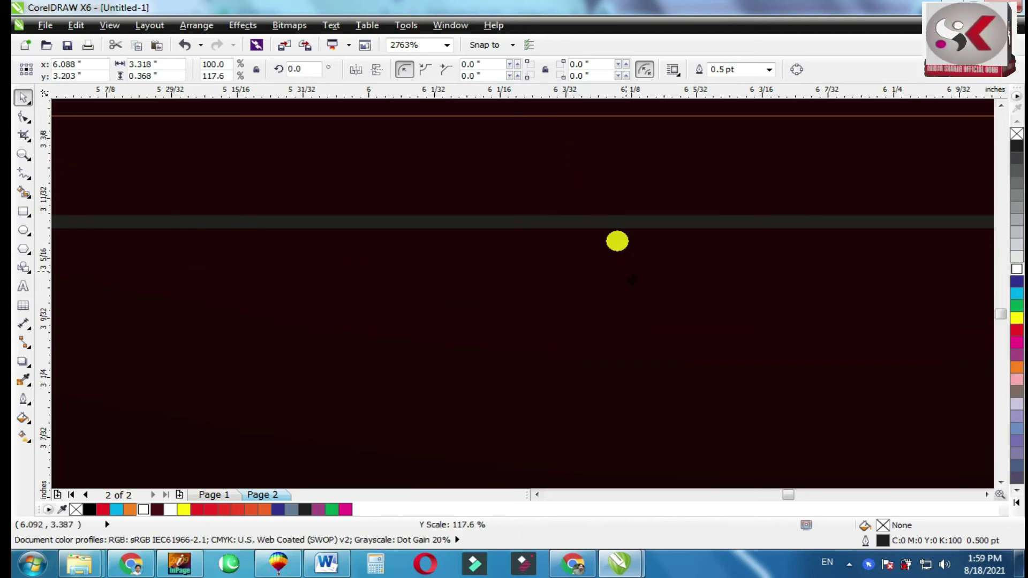
pyautogui.press('F4')
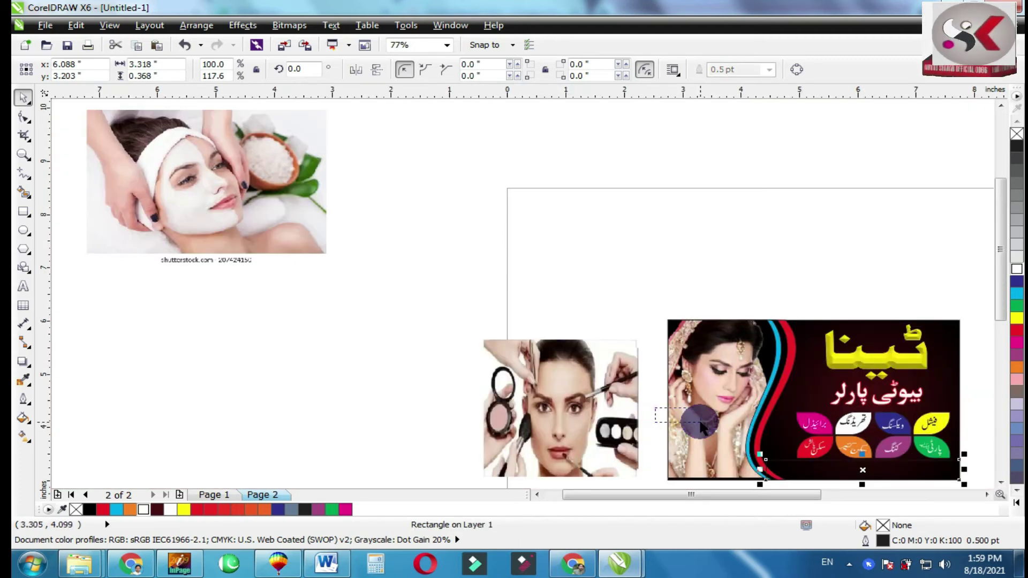
pyautogui.scroll(5, 664, 415)
pyautogui.press('F4')
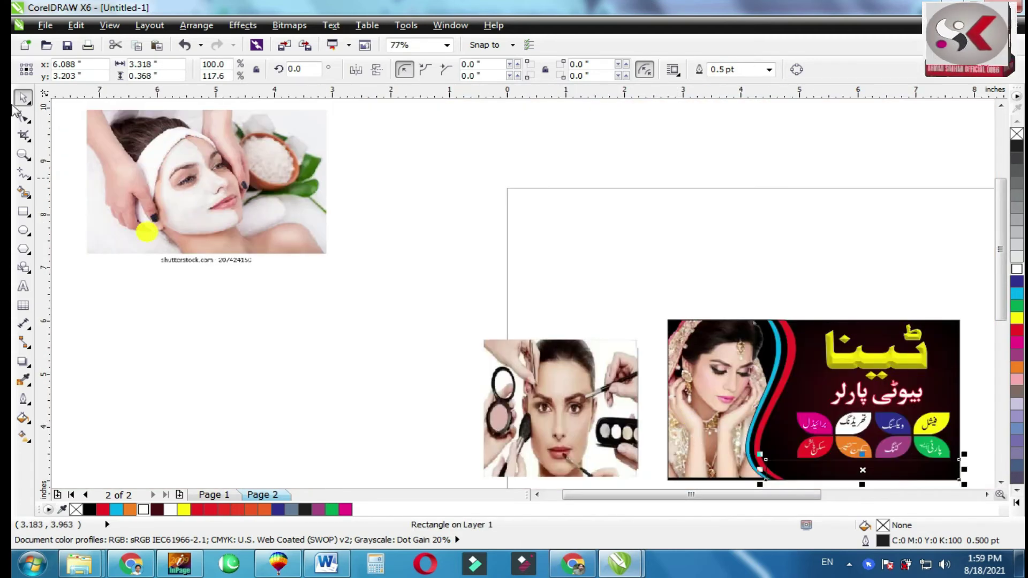
pyautogui.click(22, 155)
pyautogui.moveTo(725, 427); pyautogui.dragTo(936, 475)
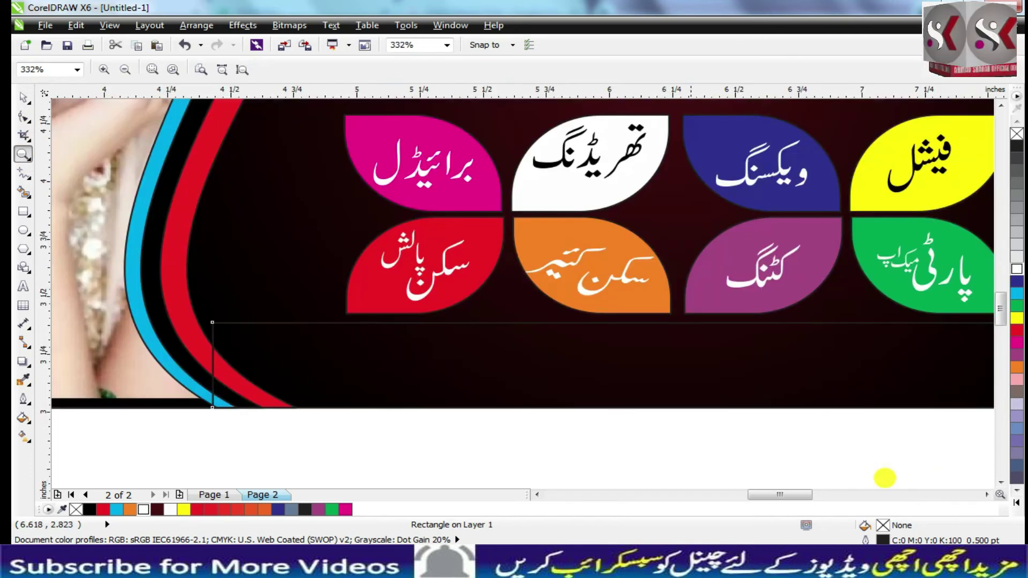
pyautogui.press('space')
pyautogui.moveTo(212, 369); pyautogui.dragTo(188, 365)
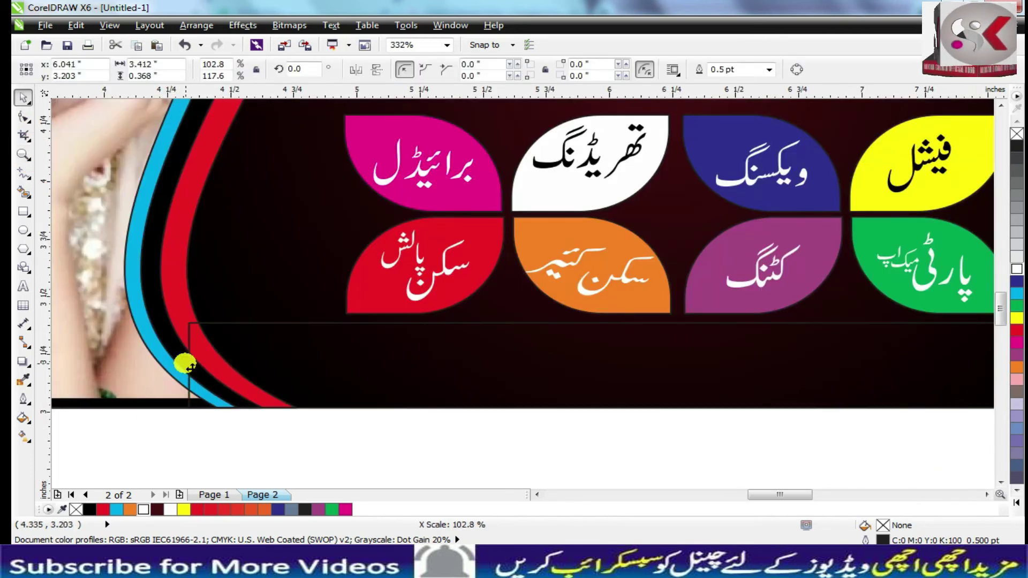
# Smart Fill the rectangle's area beside the red band and delete the original rectangle outline.
pyautogui.click(26, 193)
pyautogui.click(286, 370)
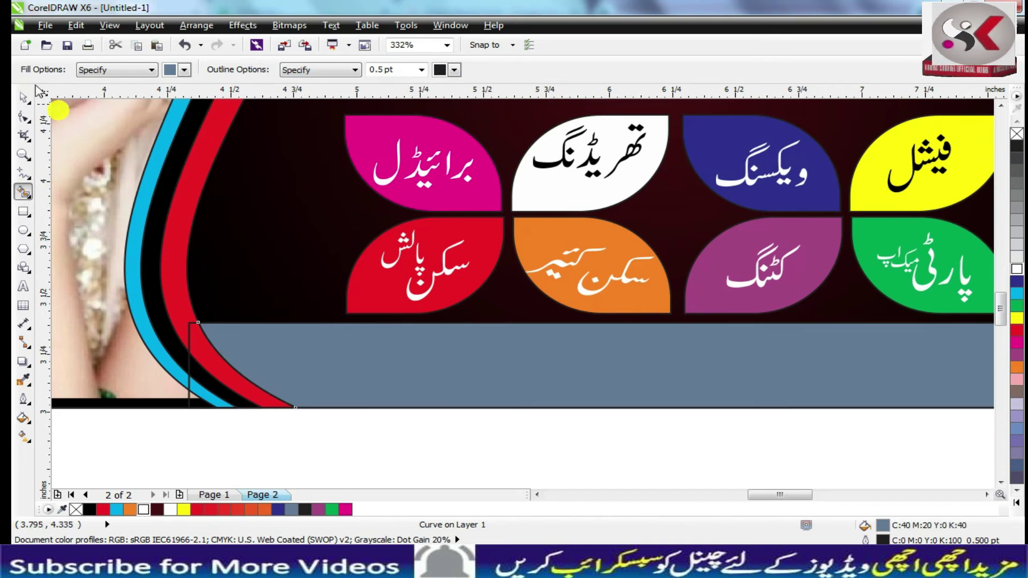
pyautogui.click(23, 96)
pyautogui.click(197, 387)
pyautogui.click(196, 409)
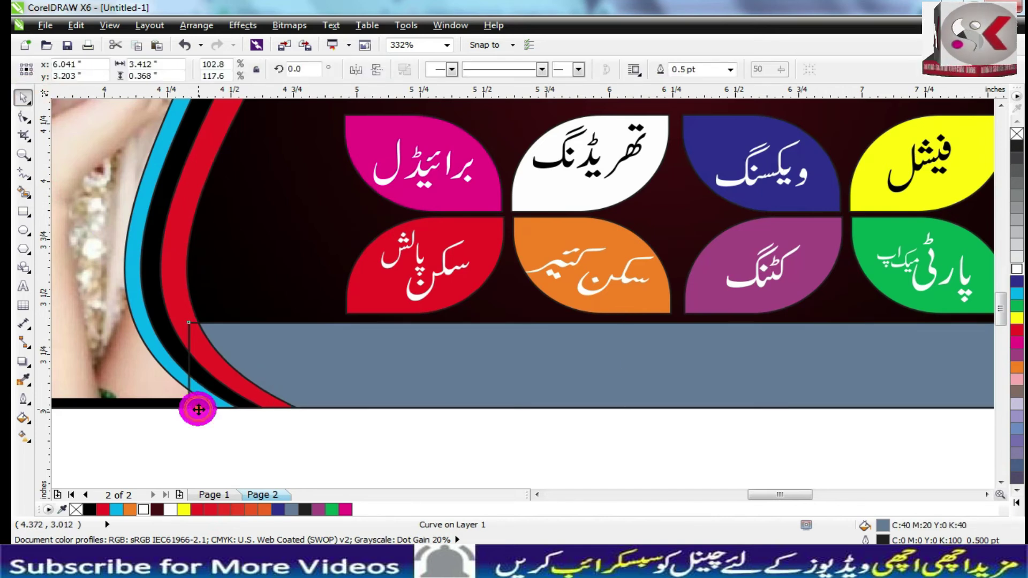
# Remove the outline of the lower strip and fill it with orange-red C0 M81 Y100 K0.
pyautogui.click(396, 454)
pyautogui.click(396, 381)
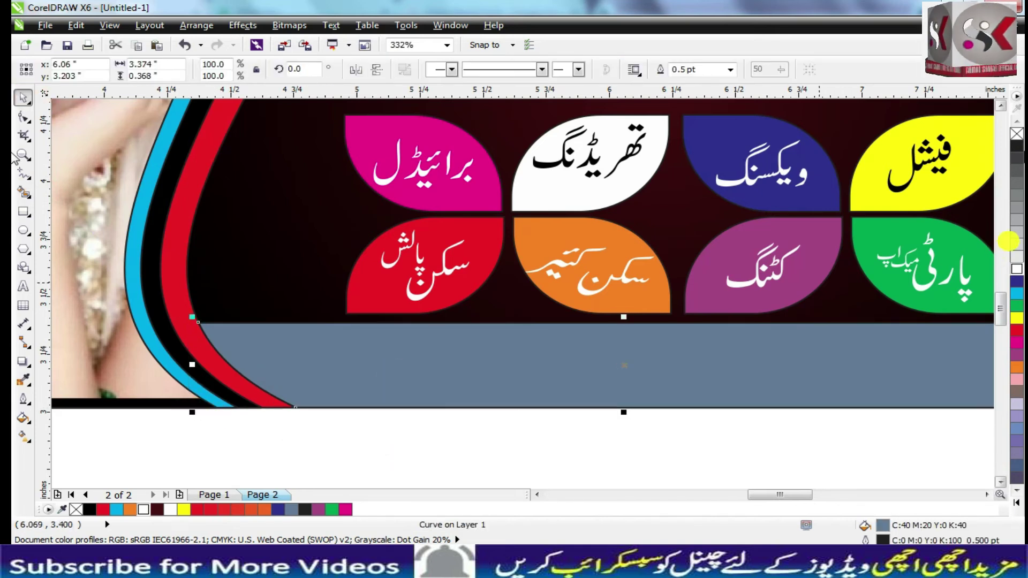
pyautogui.rightClick(1016, 135)
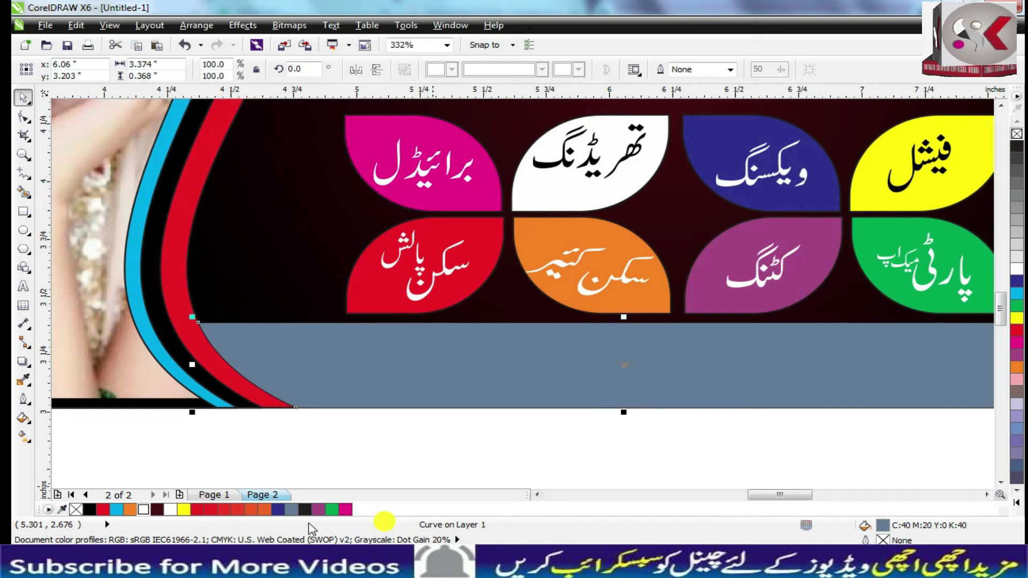
pyautogui.click(252, 509)
pyautogui.scroll(-2, 750, 455)
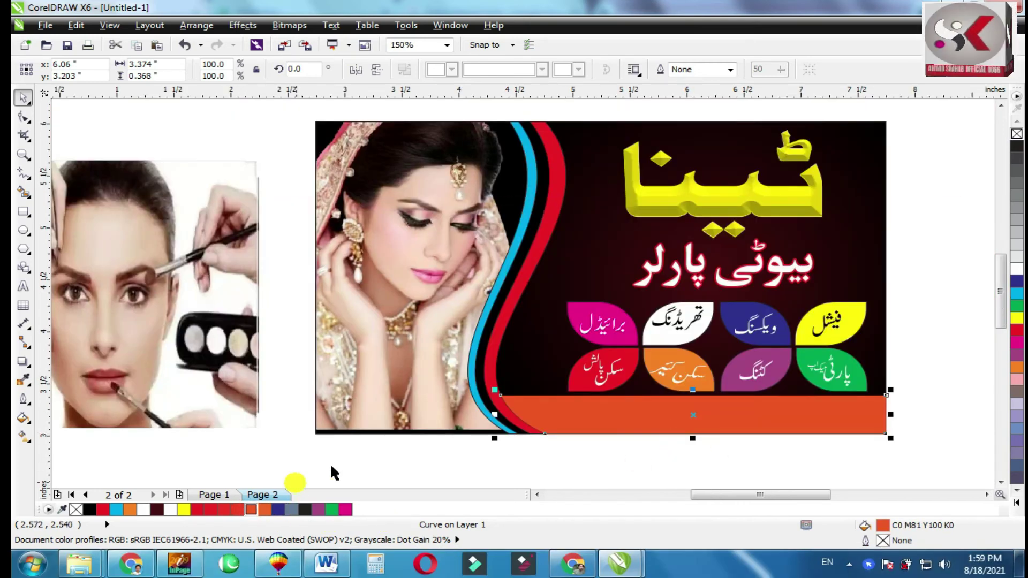
# Paste the Urdu mehndi line onto the orange-red strip, scaled to 3.3 %, with a white fill and white hairline outline.
pyautogui.hotkey('ctrl', 'v')
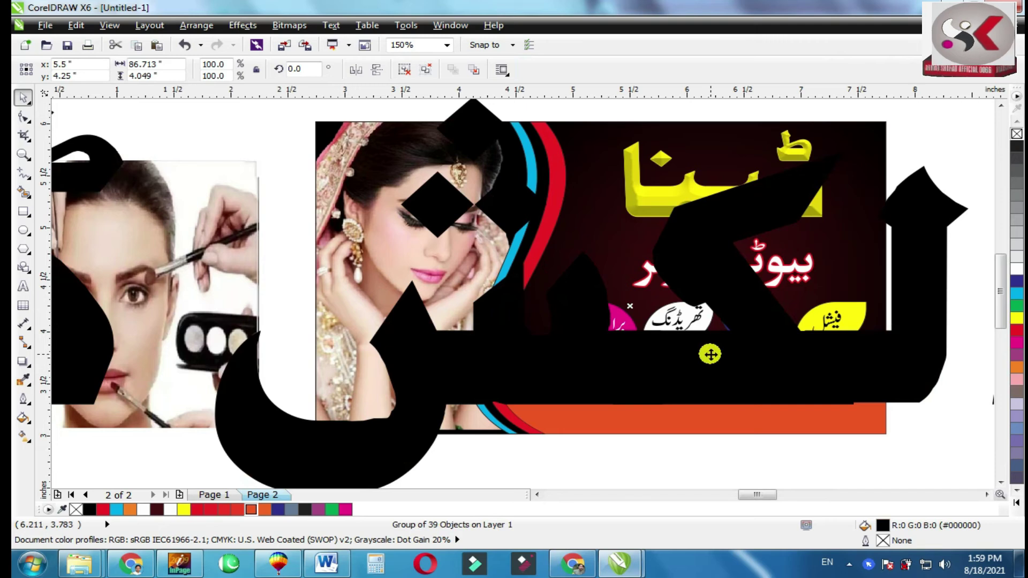
pyautogui.doubleClick(214, 65)
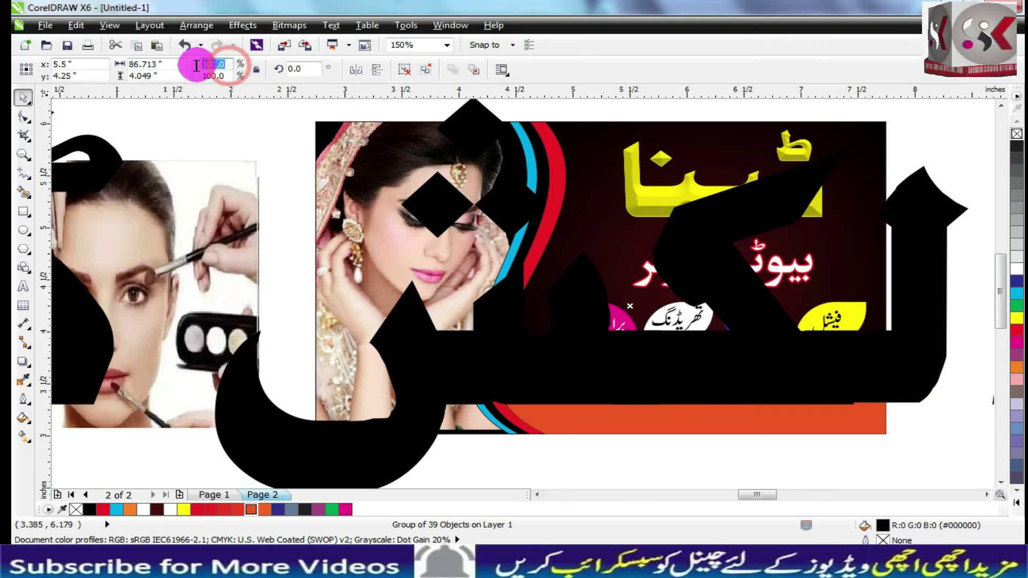
pyautogui.press('Return')
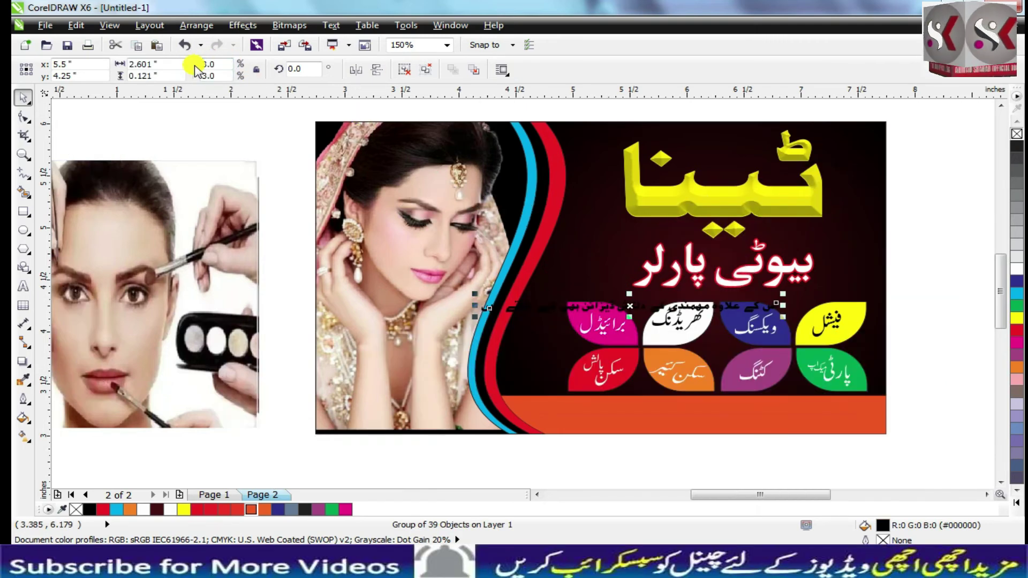
pyautogui.moveTo(698, 310); pyautogui.dragTo(897, 406)
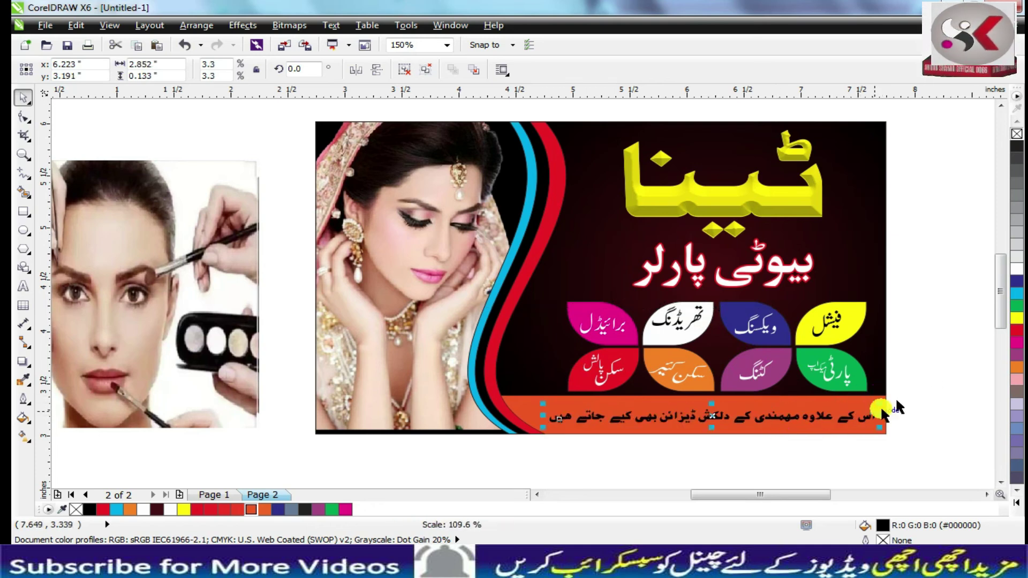
pyautogui.click(1019, 269)
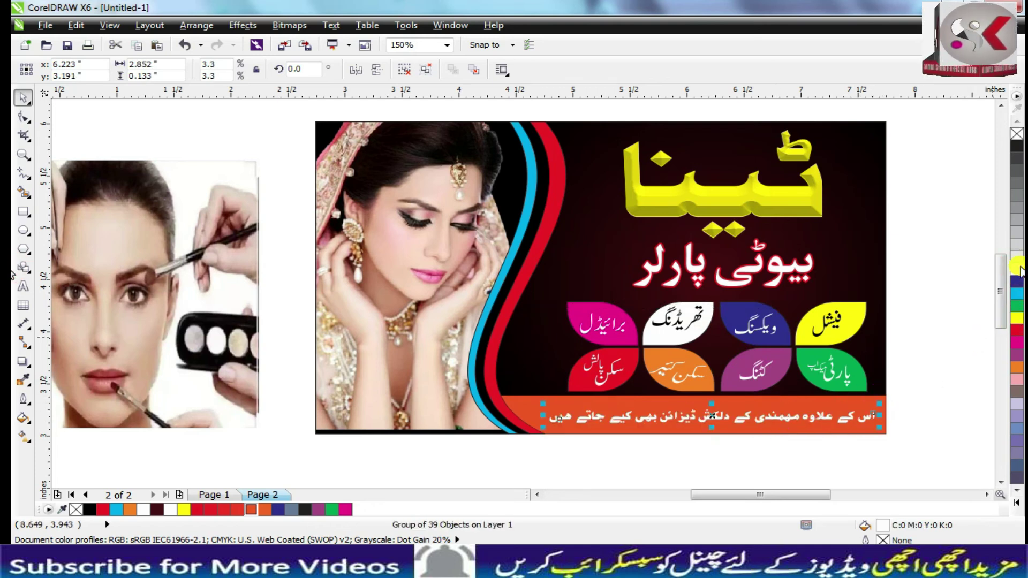
pyautogui.rightClick(1019, 269)
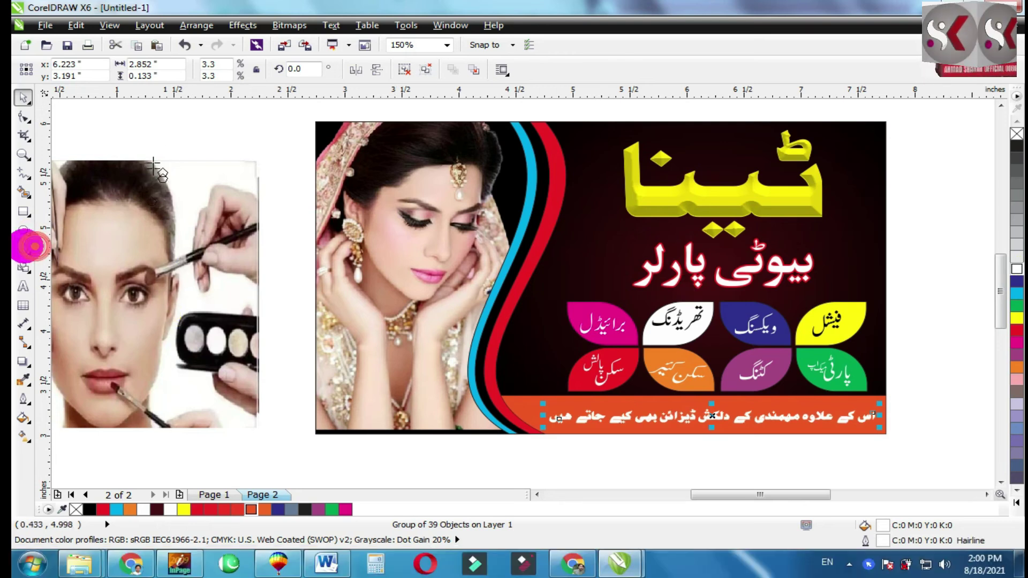
# Draw a polygon about 0.63 inches wide above the makeup photo and set it to 6 sides.
pyautogui.moveTo(176, 116); pyautogui.dragTo(259, 172)
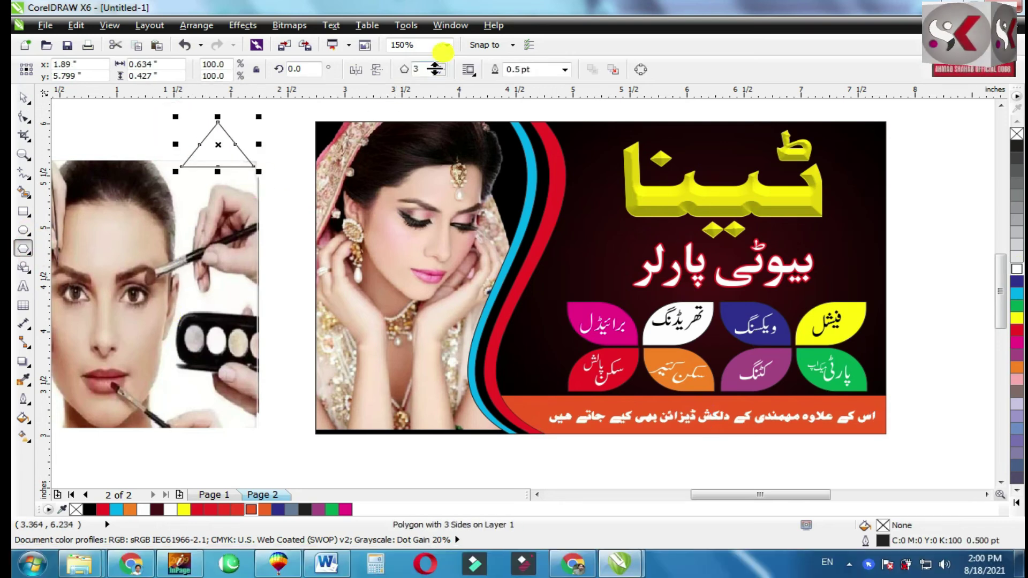
pyautogui.click(408, 69)
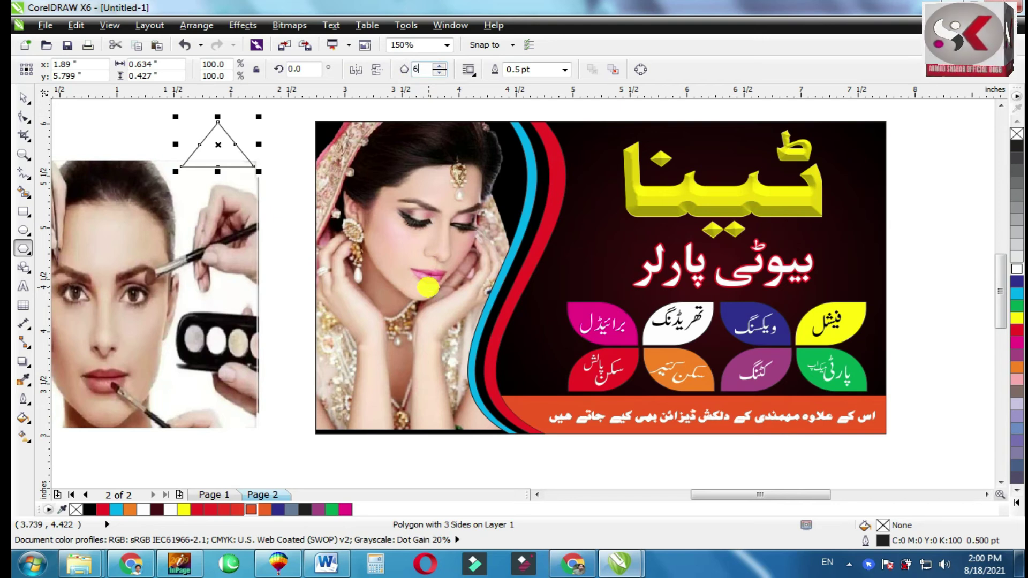
pyautogui.press('Return')
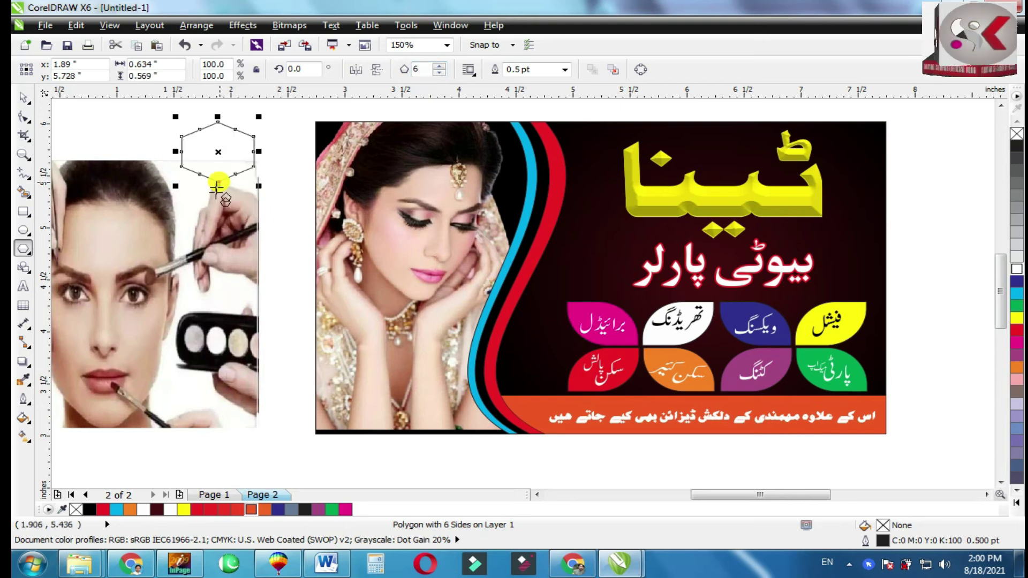
# Stretch the hexagon to about 0.74 inches high and place it over the lower part of the bride photo, beside the blue band.
pyautogui.press('space')
pyautogui.moveTo(218, 186); pyautogui.dragTo(459, 400)
pyautogui.keyDown('shift'); pyautogui.click(385, 402); pyautogui.keyUp('shift')
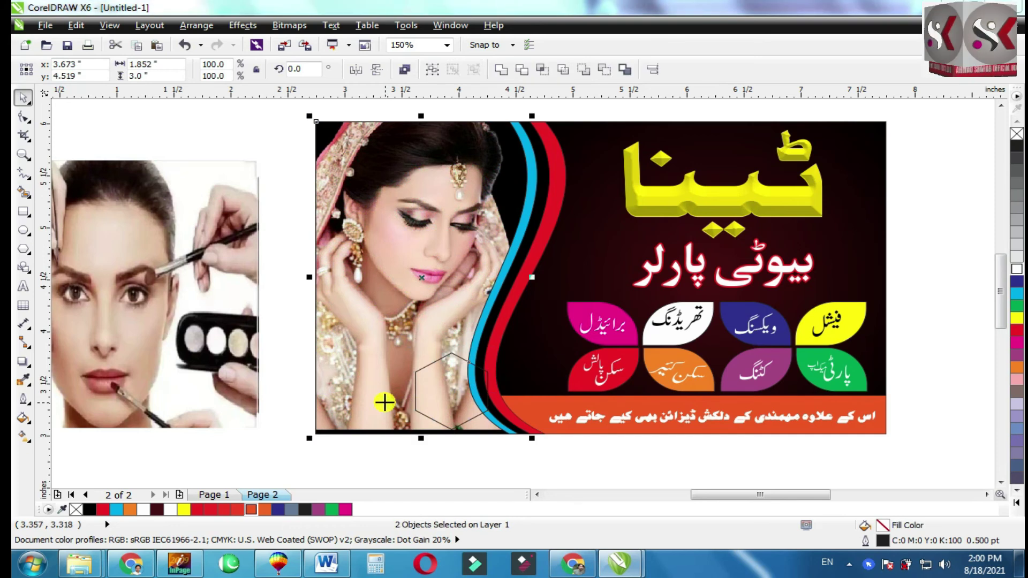
pyautogui.hscroll(5, 394, 402)
pyautogui.click(186, 452)
pyautogui.hscroll(-5, 64, 452)
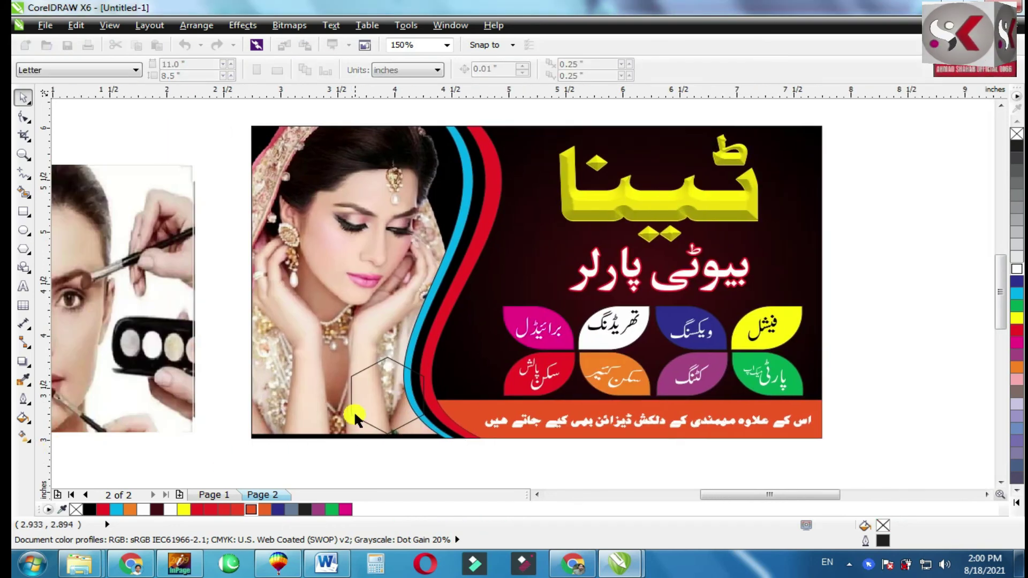
# Duplicate the hexagon to the left of the original and enlarge the pair to about 1.43 by 0.81 inches overall.
pyautogui.click(353, 415)
pyautogui.moveTo(429, 396); pyautogui.dragTo(327, 402)
pyautogui.rightClick(326, 401)
pyautogui.press('Left')
pyautogui.press('Left')
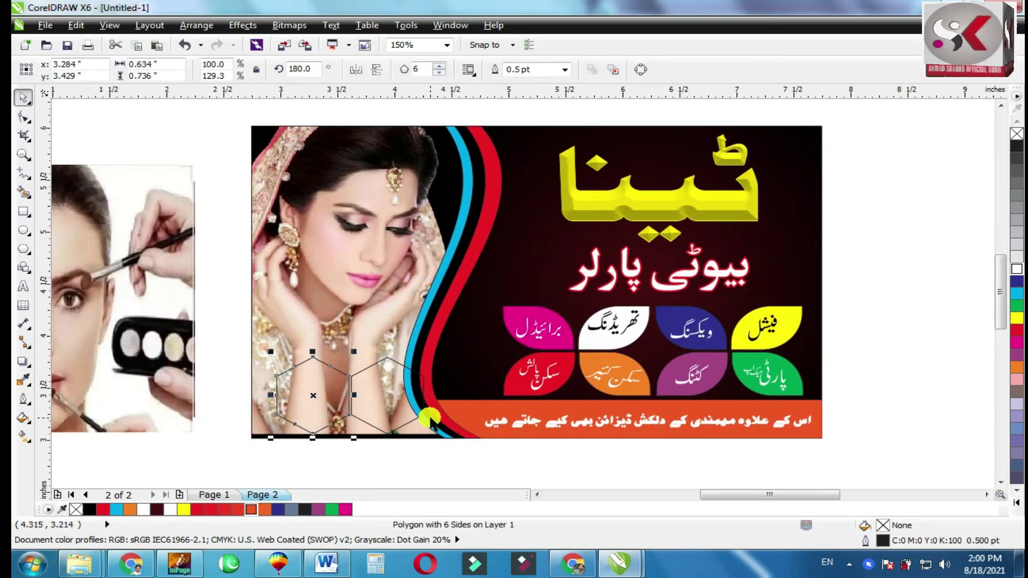
pyautogui.keyDown('shift'); pyautogui.click(369, 405); pyautogui.keyUp('shift')
pyautogui.moveTo(269, 350); pyautogui.dragTo(255, 336)
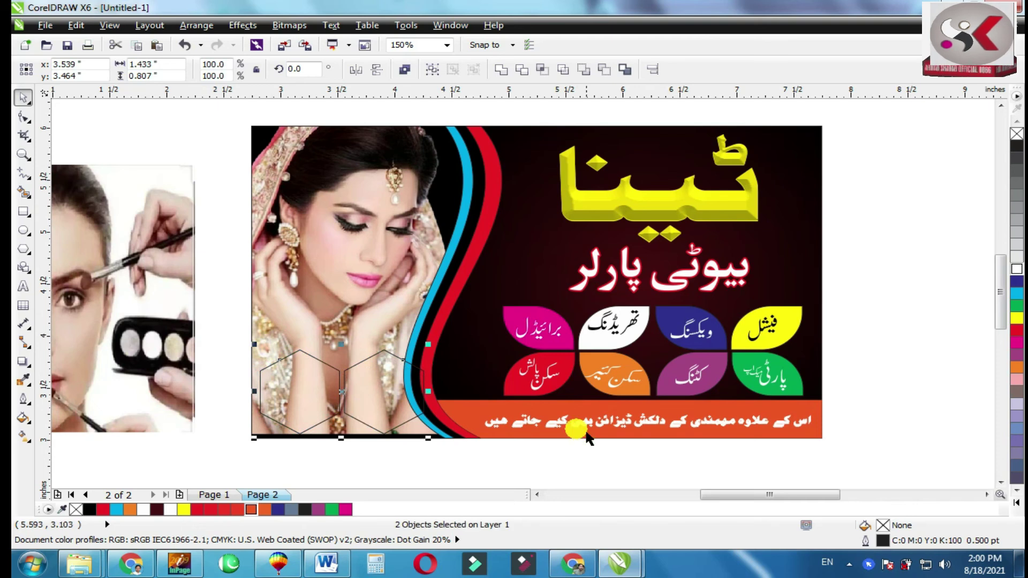
# Resize the makeup photo to about 0.89 by 0.86 inches and the facial-mask photo to about 1.37 by 0.97 inches.
pyautogui.click(166, 361)
pyautogui.moveTo(199, 436); pyautogui.dragTo(100, 348)
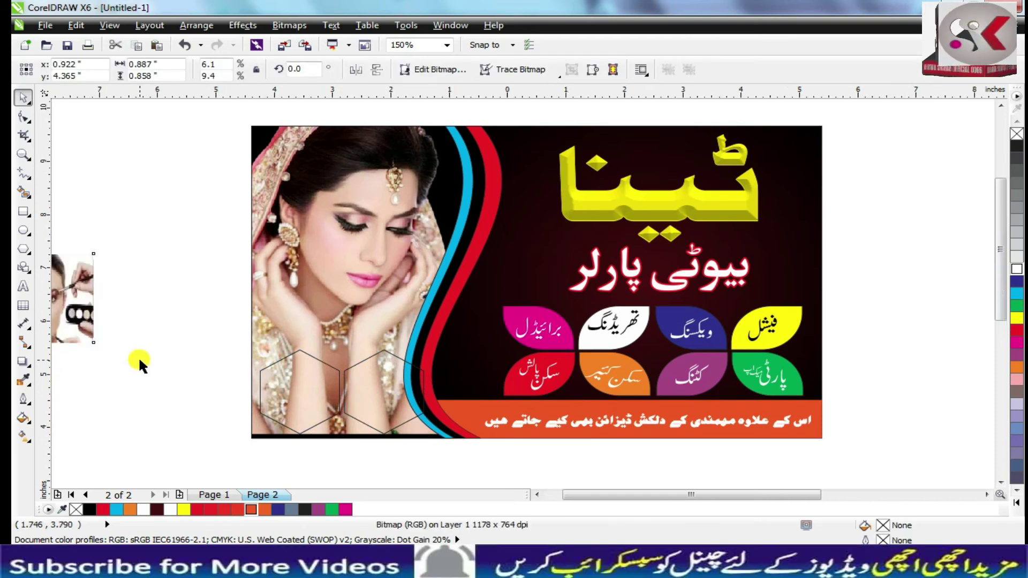
pyautogui.press('F4')
pyautogui.click(212, 234)
pyautogui.moveTo(332, 269); pyautogui.dragTo(616, 446)
pyautogui.press('F4')
pyautogui.moveTo(274, 388); pyautogui.dragTo(266, 441)
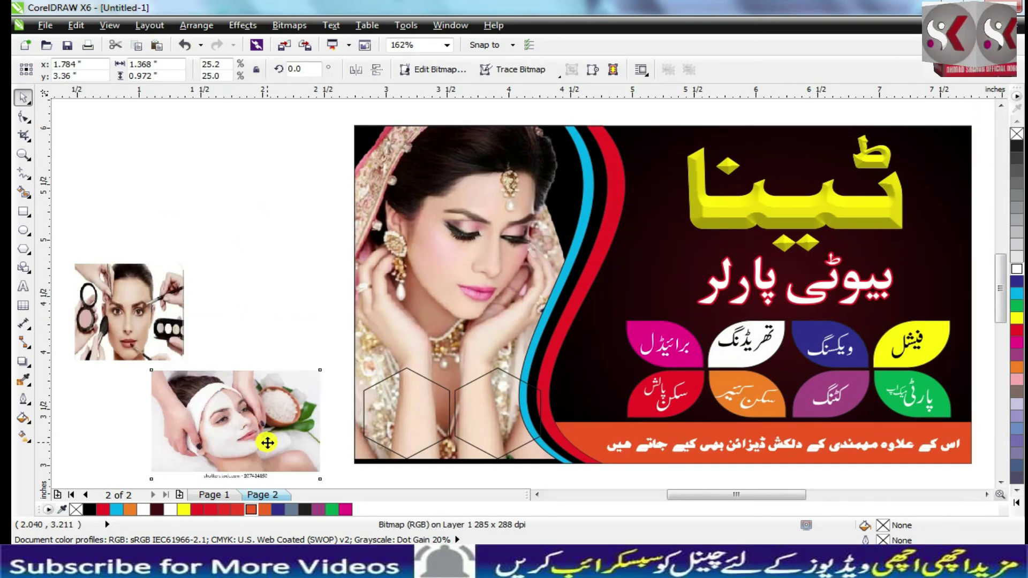
# PowerClip the facial-mask photo inside the right hexagon.
pyautogui.hotkey('alt', 'c')
pyautogui.press('w')
pyautogui.press('p')
pyautogui.click(281, 436)
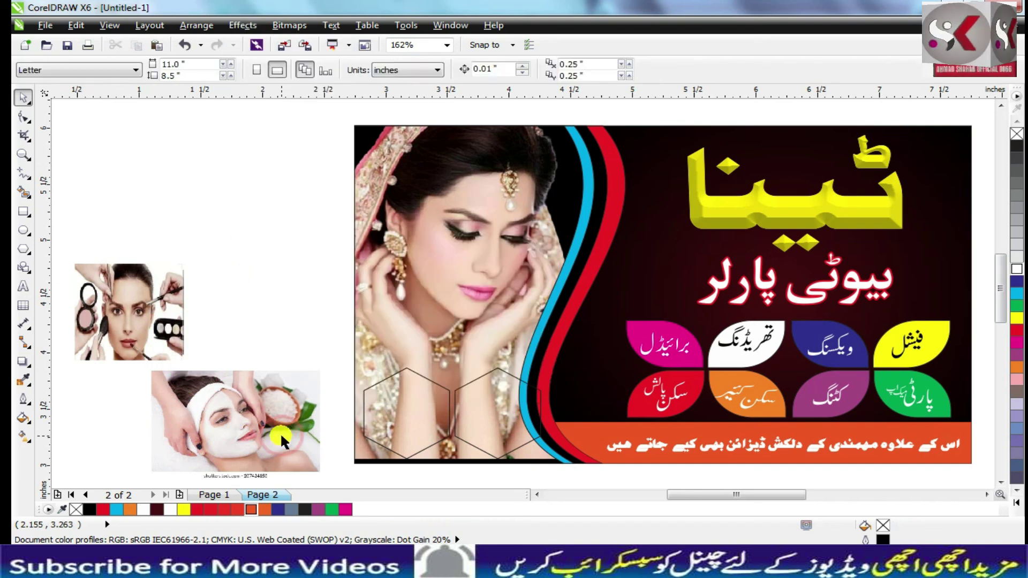
pyautogui.click(281, 438)
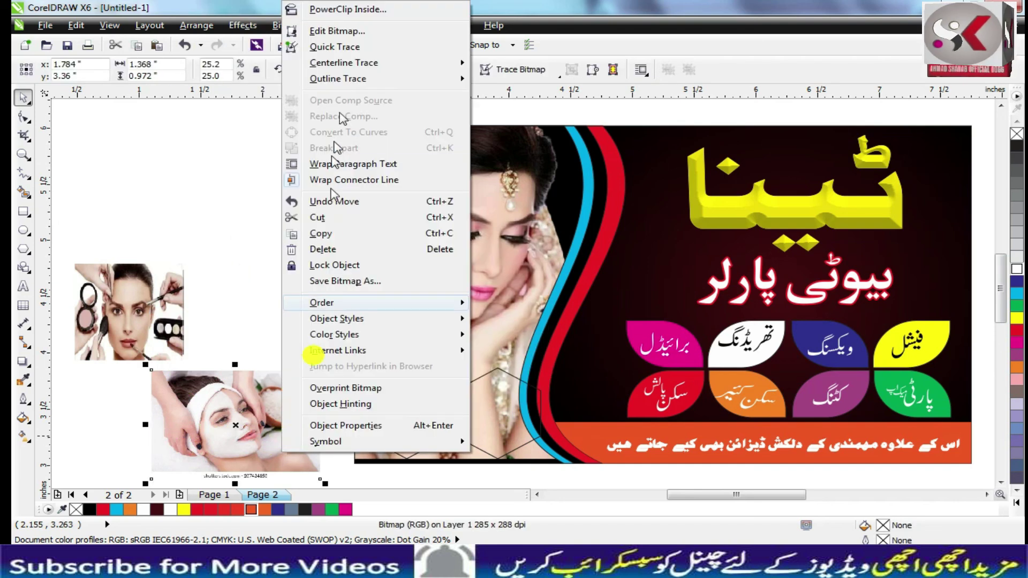
pyautogui.click(343, 9)
pyautogui.click(515, 425)
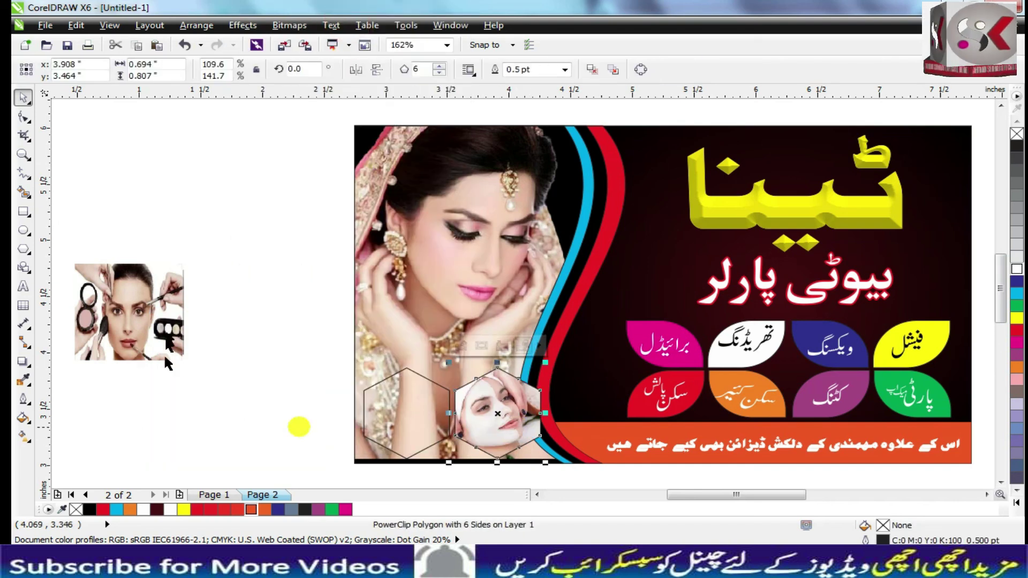
# PowerClip the makeup photo inside the left hexagon.
pyautogui.click(163, 326)
pyautogui.rightClick(165, 326)
pyautogui.click(233, 9)
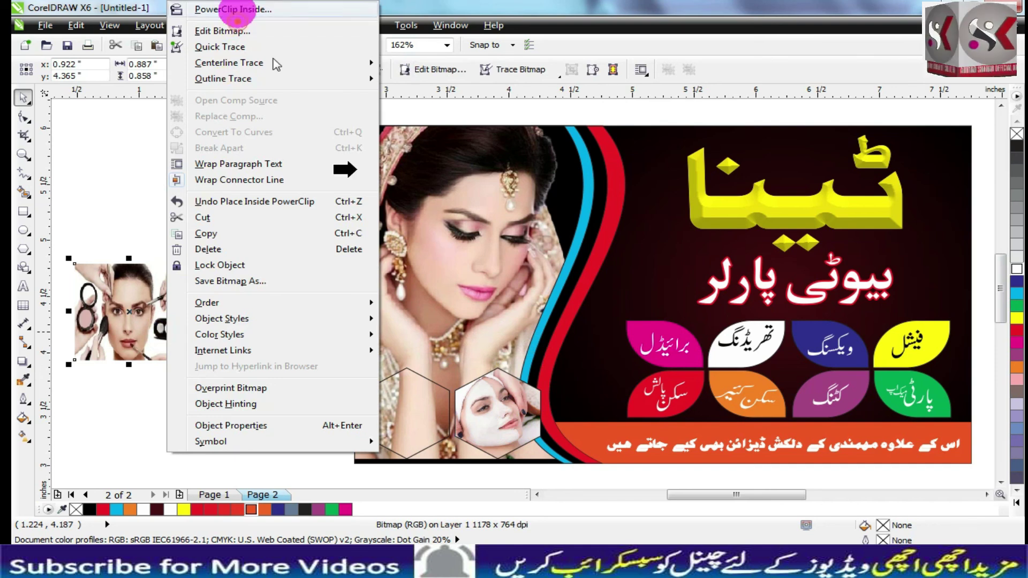
pyautogui.click(425, 396)
# Edit the left hexagon's PowerClip contents, reducing the makeup photo's height to about 0.76 inches, and finish editing.
pyautogui.rightClick(431, 401)
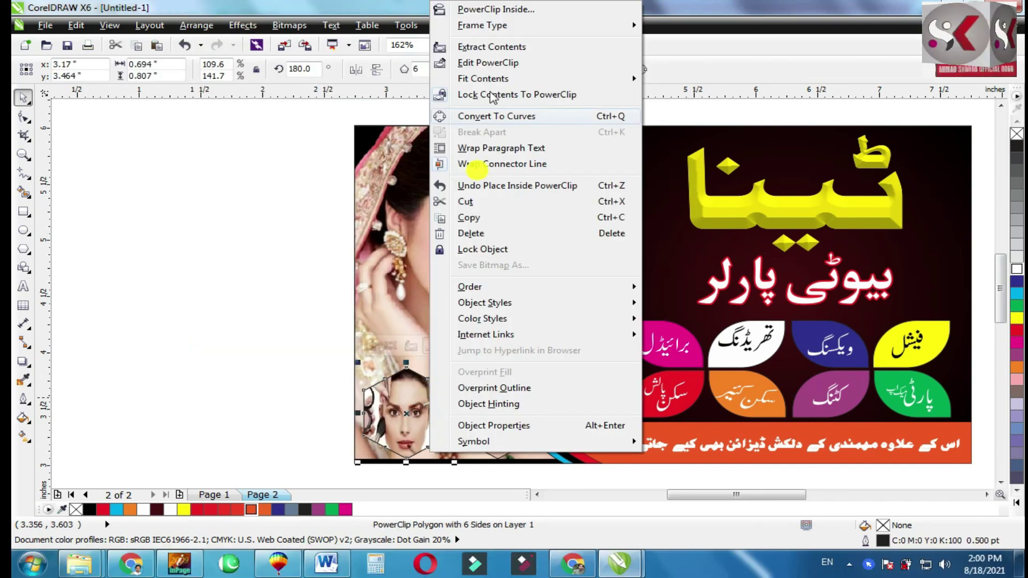
pyautogui.click(485, 63)
pyautogui.click(420, 445)
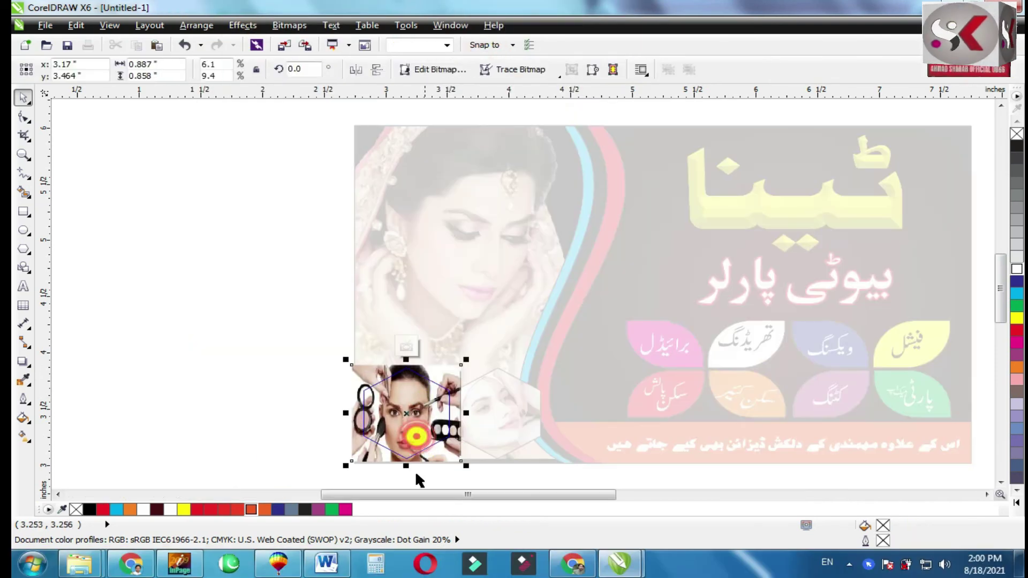
pyautogui.moveTo(406, 461); pyautogui.dragTo(432, 459)
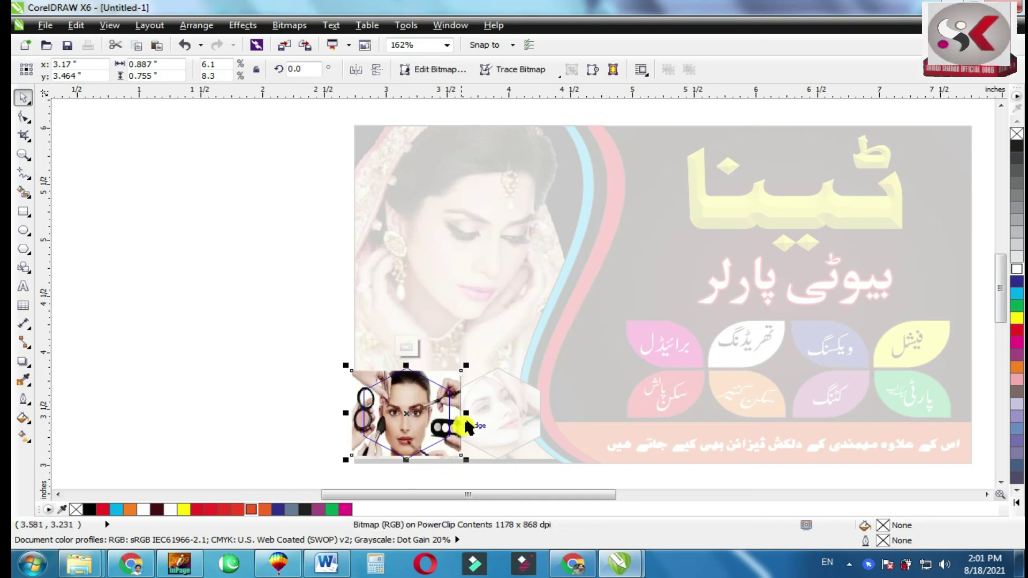
pyautogui.press('w')
pyautogui.press('f')
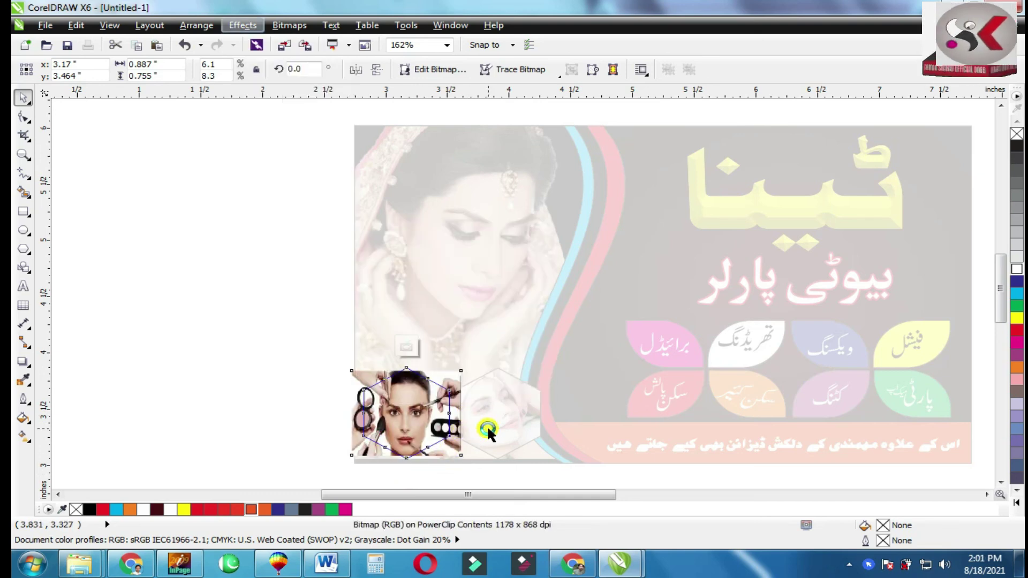
# Give both hexagons a 3 pt orange-red outline with round corners and caps, placed behind the fill and scaled with the image.
pyautogui.click(507, 420)
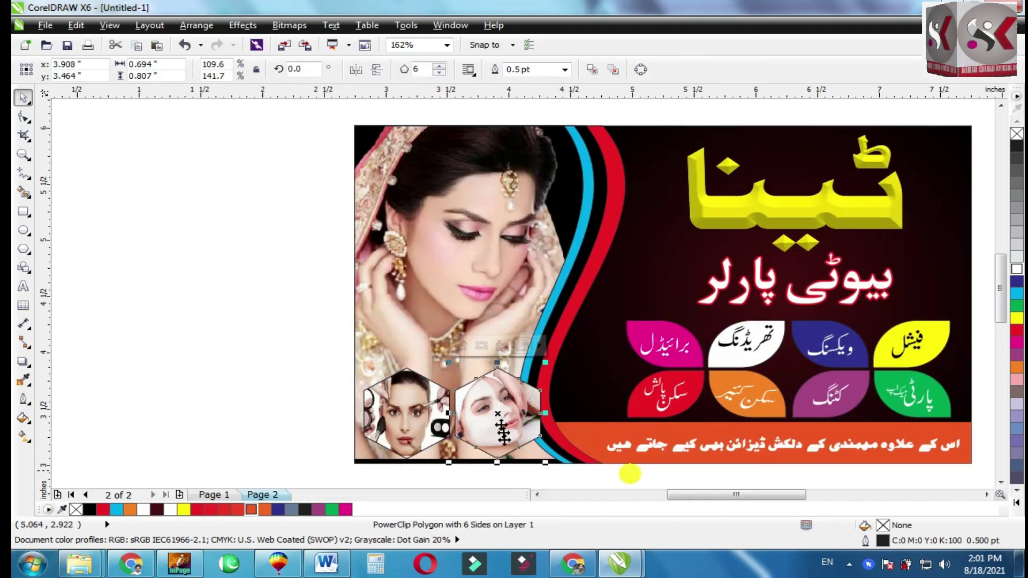
pyautogui.keyDown('shift'); pyautogui.click(412, 405); pyautogui.keyUp('shift')
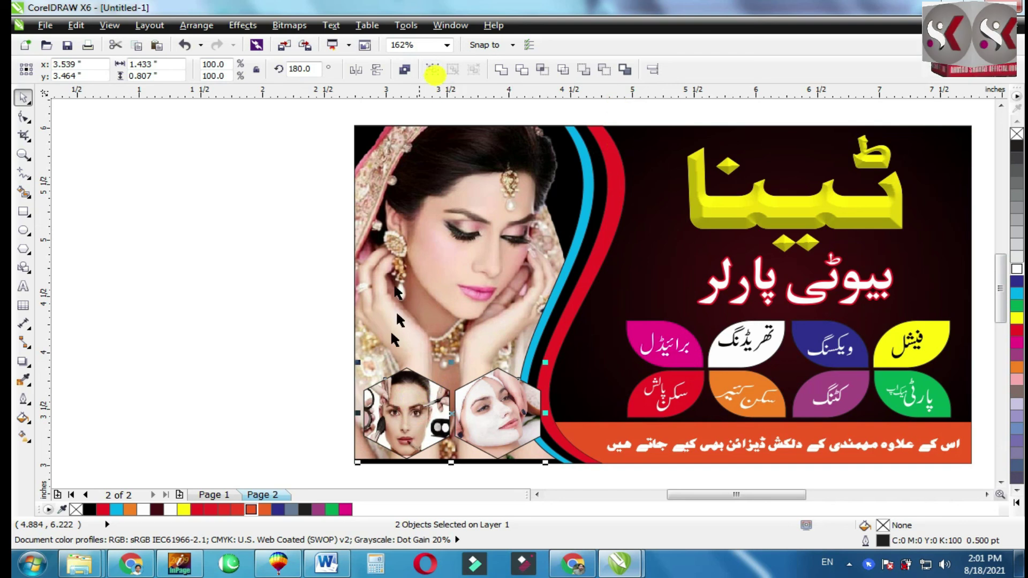
pyautogui.hotkey('ctrl', 'F12')
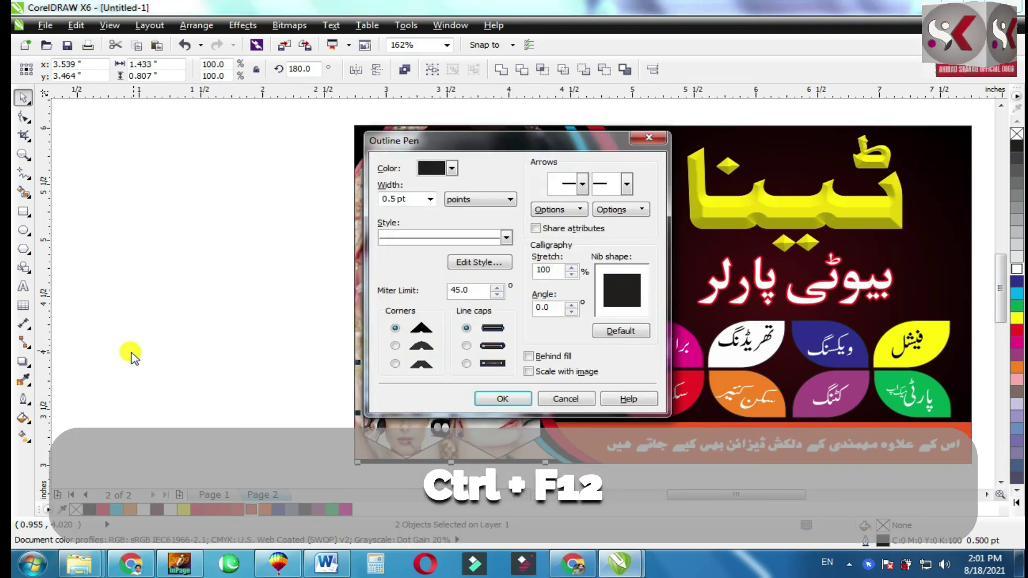
pyautogui.write('3')
pyautogui.press('Tab')
pyautogui.press('Tab')
pyautogui.click(395, 345)
pyautogui.click(466, 346)
pyautogui.click(541, 356)
pyautogui.click(550, 371)
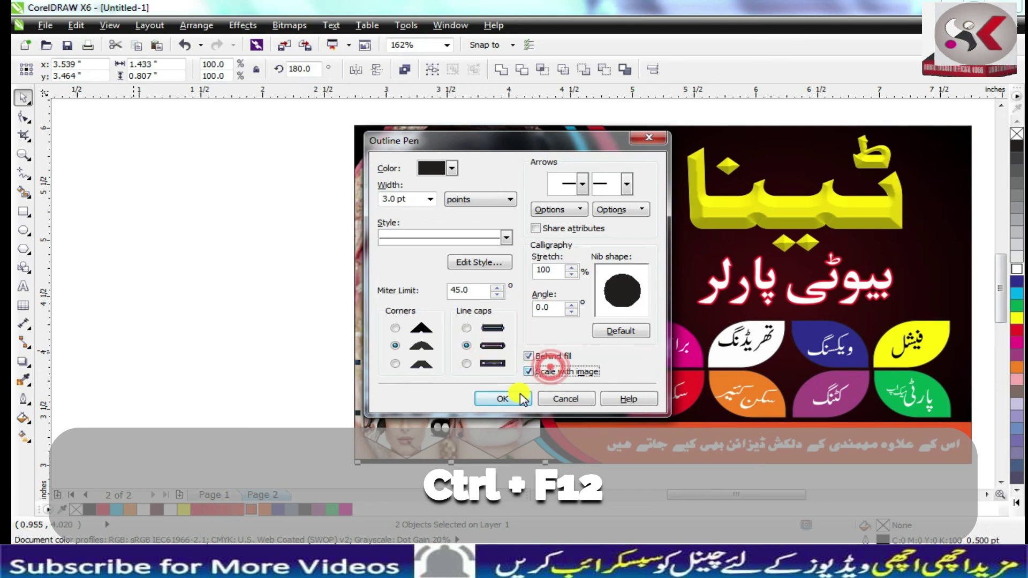
pyautogui.click(502, 398)
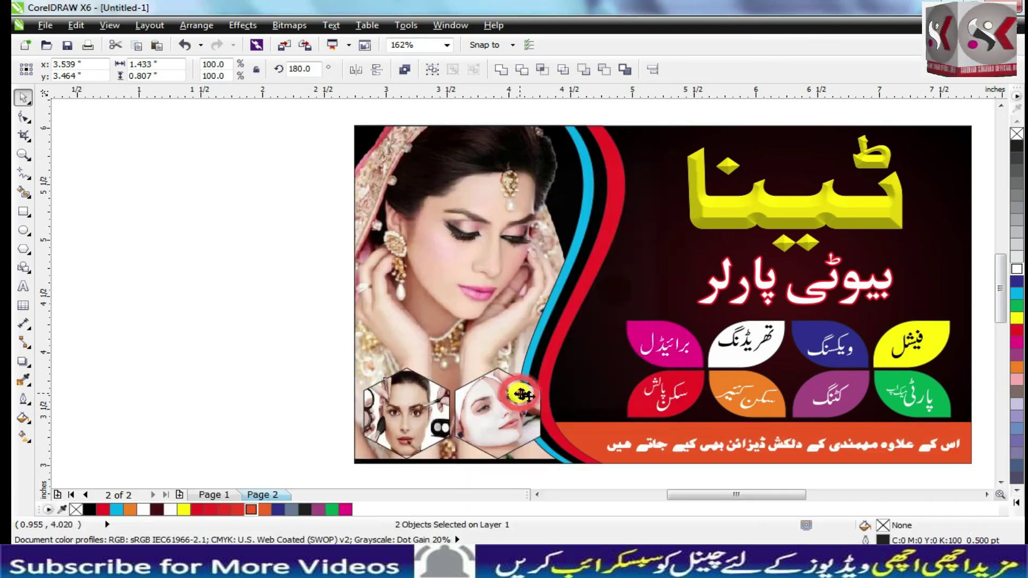
pyautogui.rightClick(252, 510)
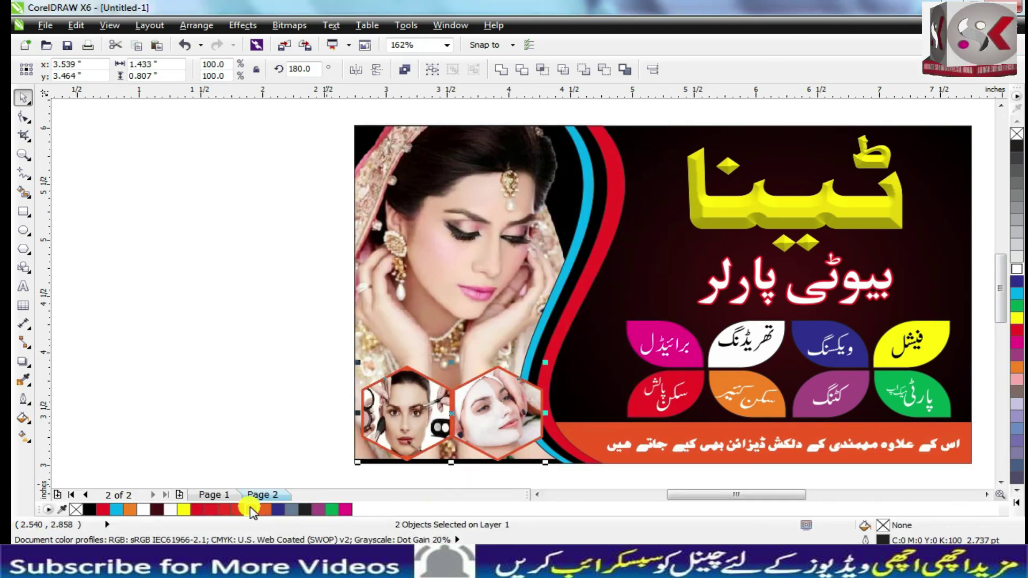
# Shift the facial-mask hexagon 0.05 inches to the right to widen the gap between the hexagons.
pyautogui.click(507, 442)
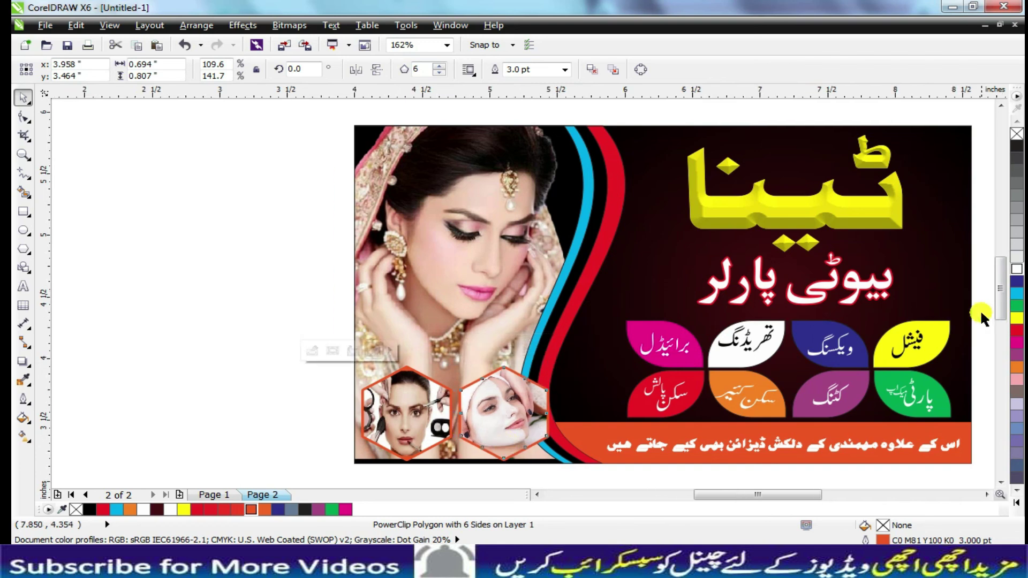
pyautogui.scroll(1, 980, 310)
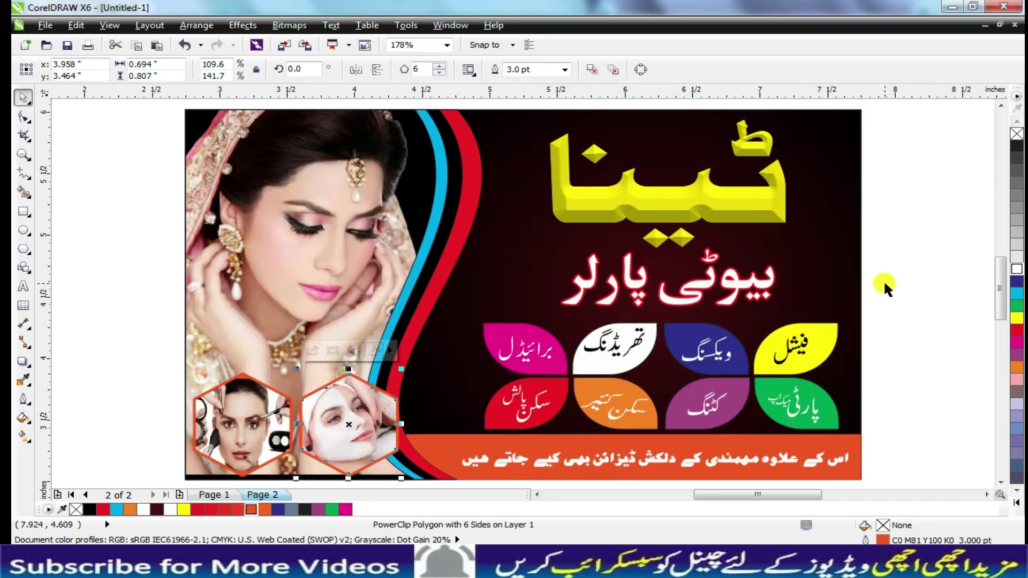